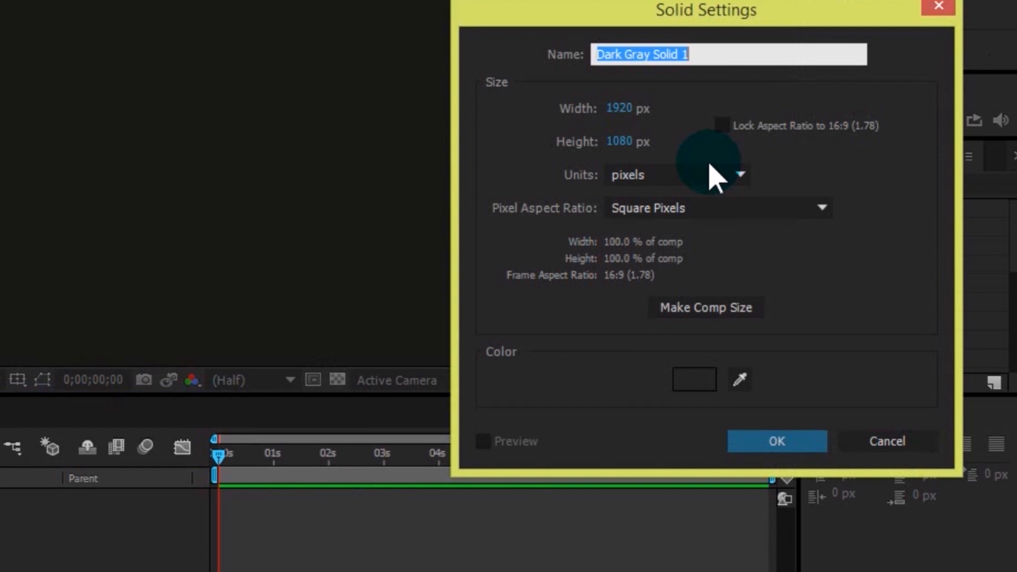
# Create a dark gray 1920 x 1080 px solid named "bg" in the logo intro composition.
pyautogui.press('BackSpace')
pyautogui.write('bg')
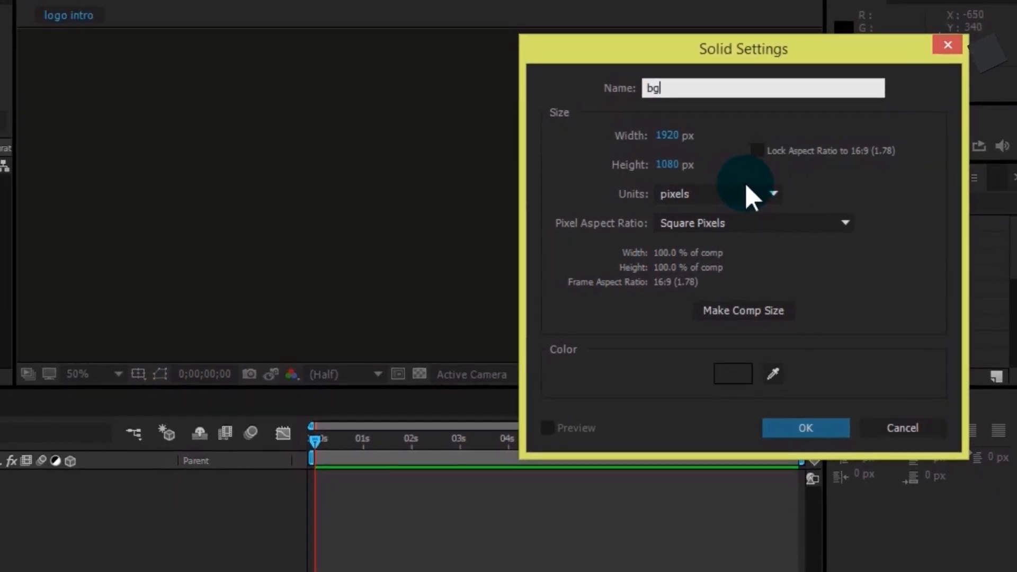
pyautogui.click(818, 422)
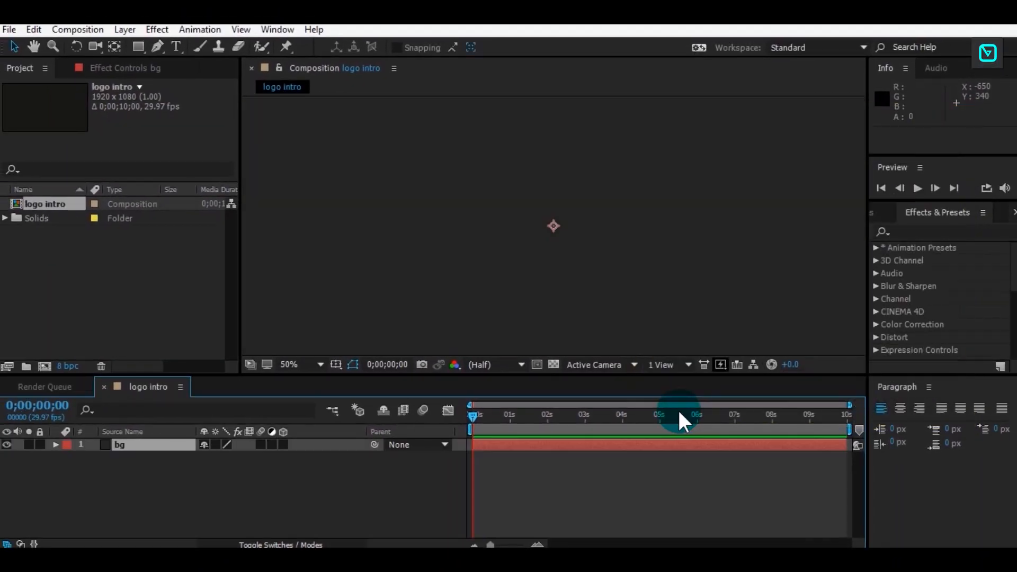
pyautogui.scroll(-2, 552, 264)
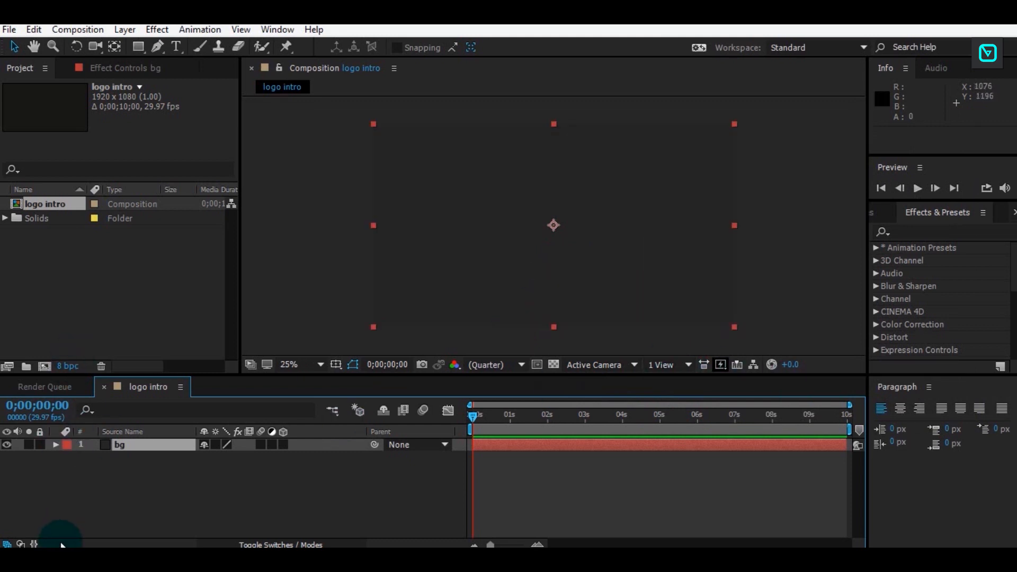
# Place twitter_PNG28.png above the bg layer in the composition and scale it to 72%.
pyautogui.click(63, 551)
pyautogui.moveTo(166, 125); pyautogui.dragTo(136, 442)
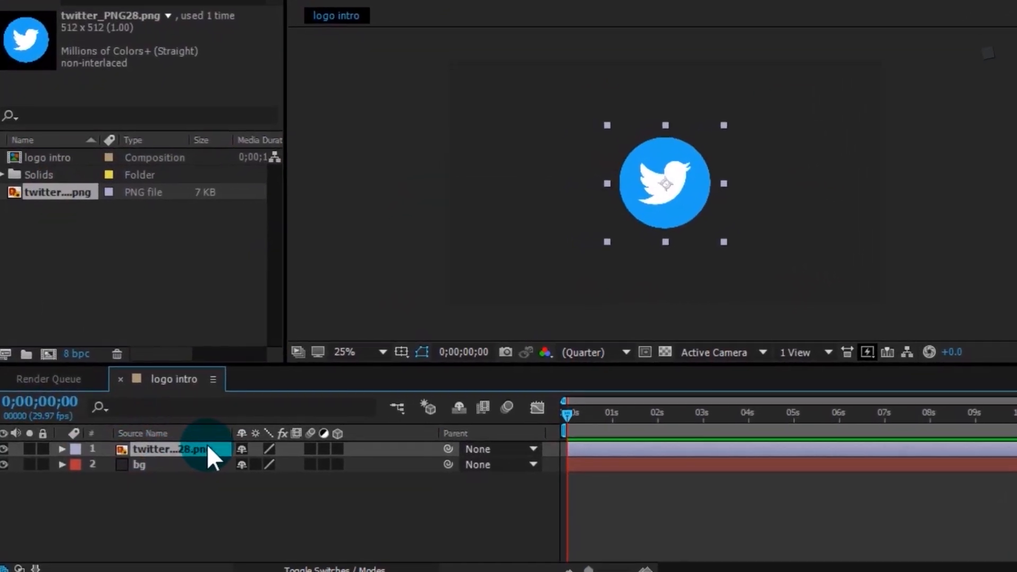
pyautogui.press('s')
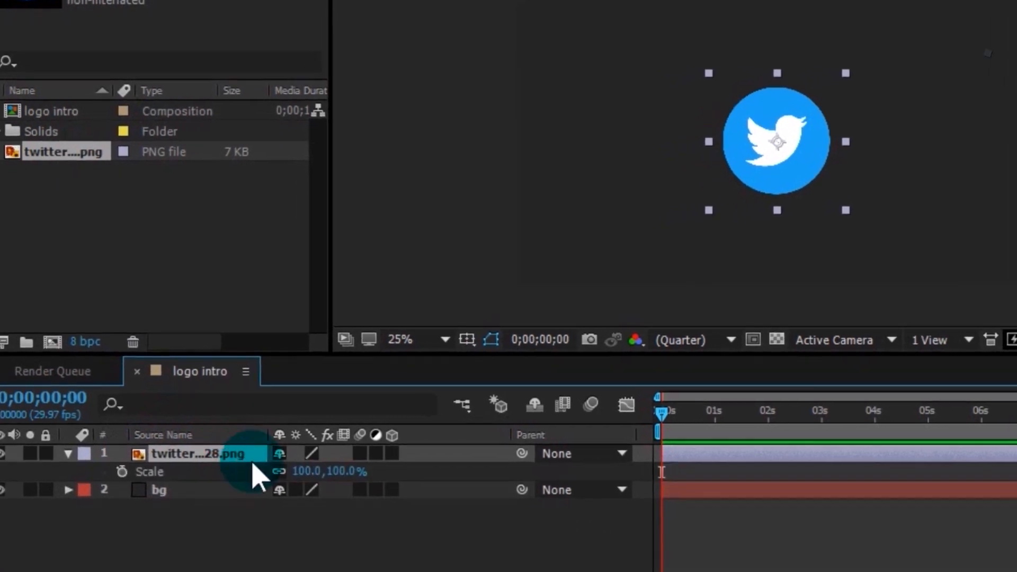
pyautogui.moveTo(361, 485); pyautogui.dragTo(334, 477)
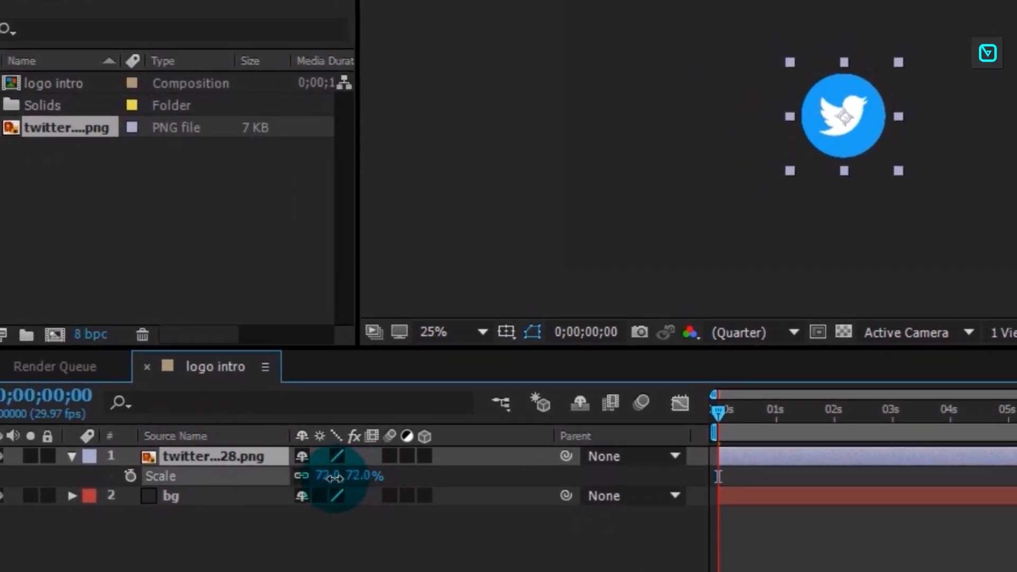
pyautogui.click(289, 535)
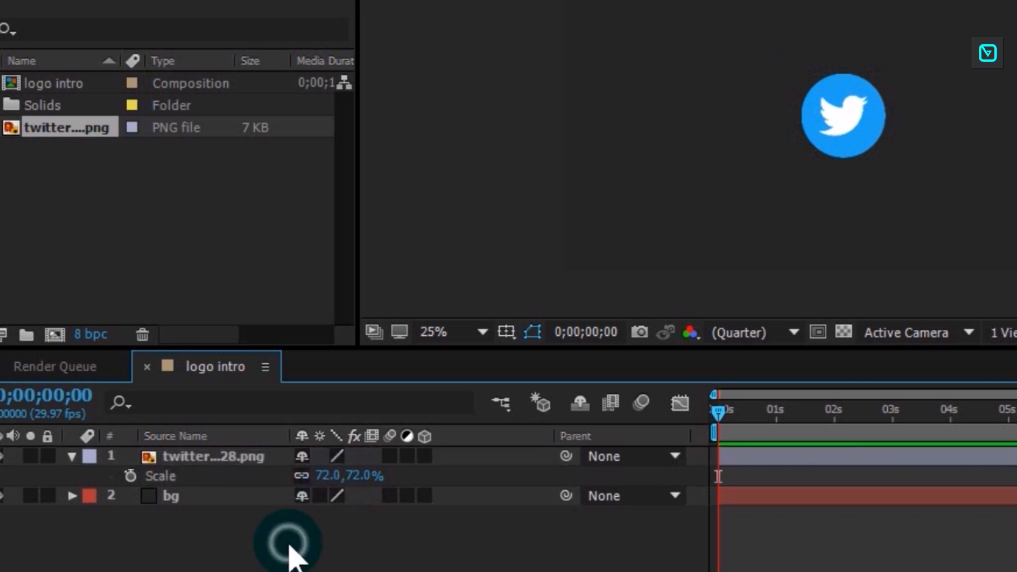
# Pre-compose the Twitter image layer as "logo", moving all attributes into the new composition.
pyautogui.click(89, 436)
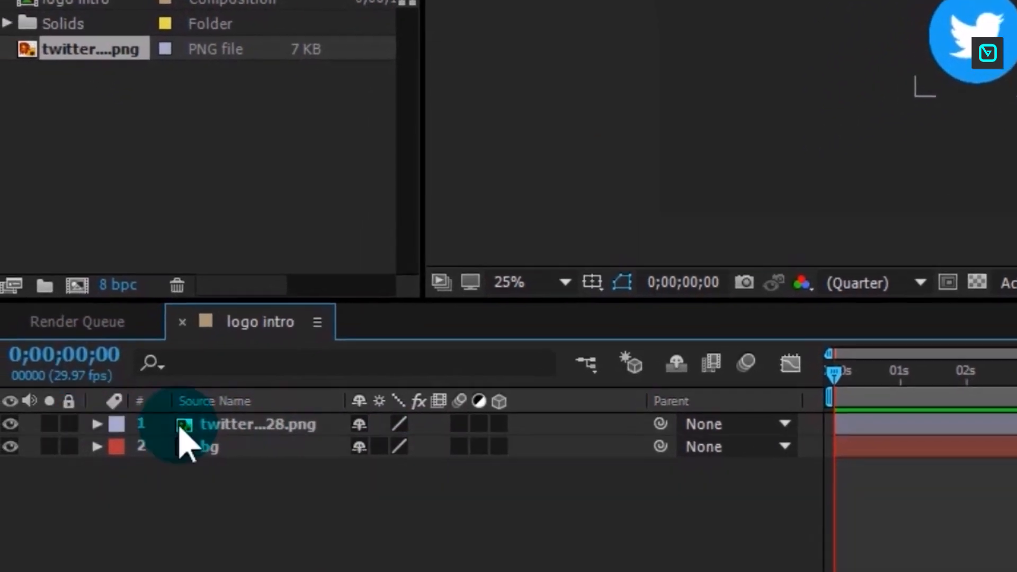
pyautogui.click(183, 437)
pyautogui.rightClick(183, 439)
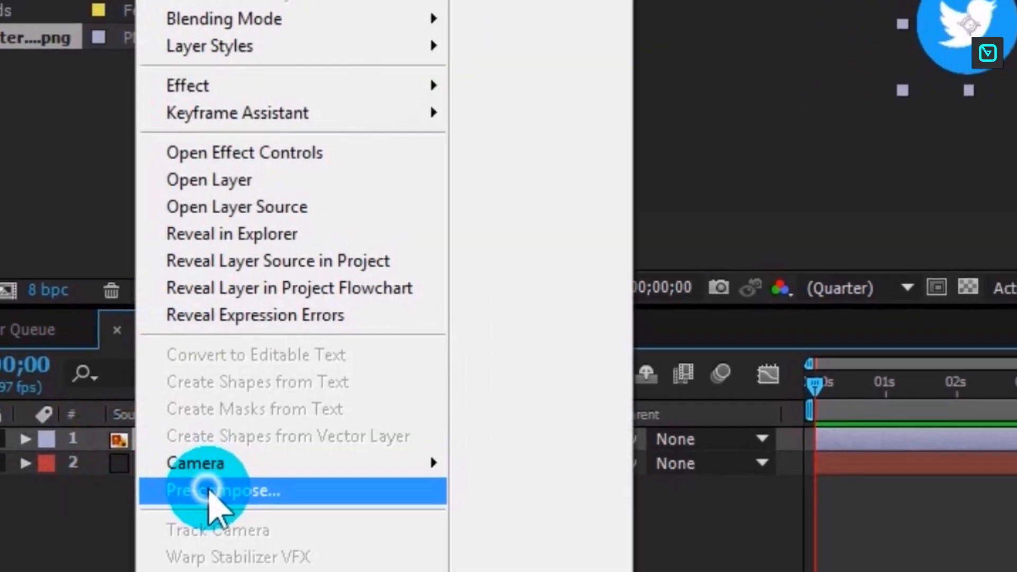
pyautogui.click(209, 490)
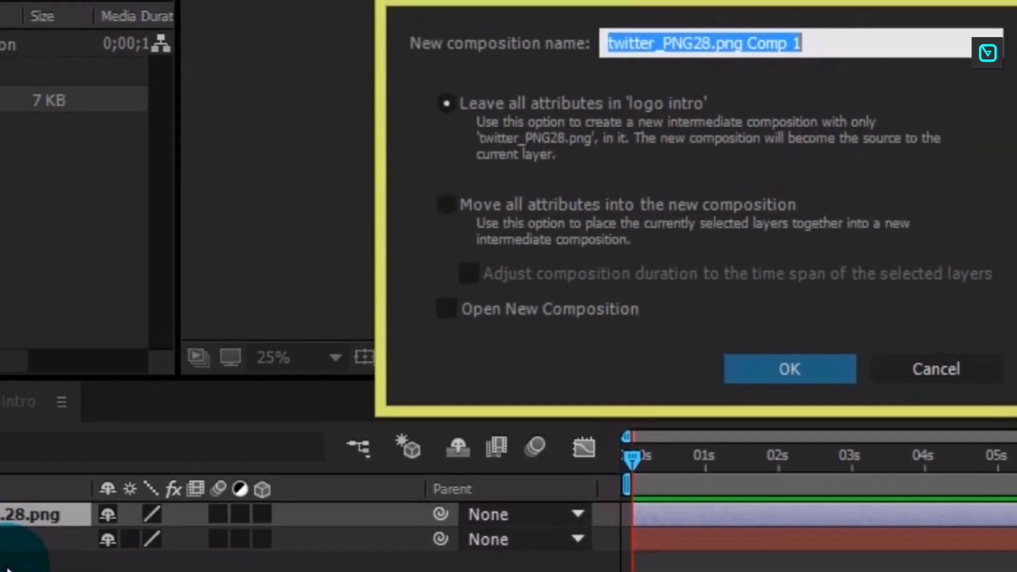
pyautogui.press('BackSpace')
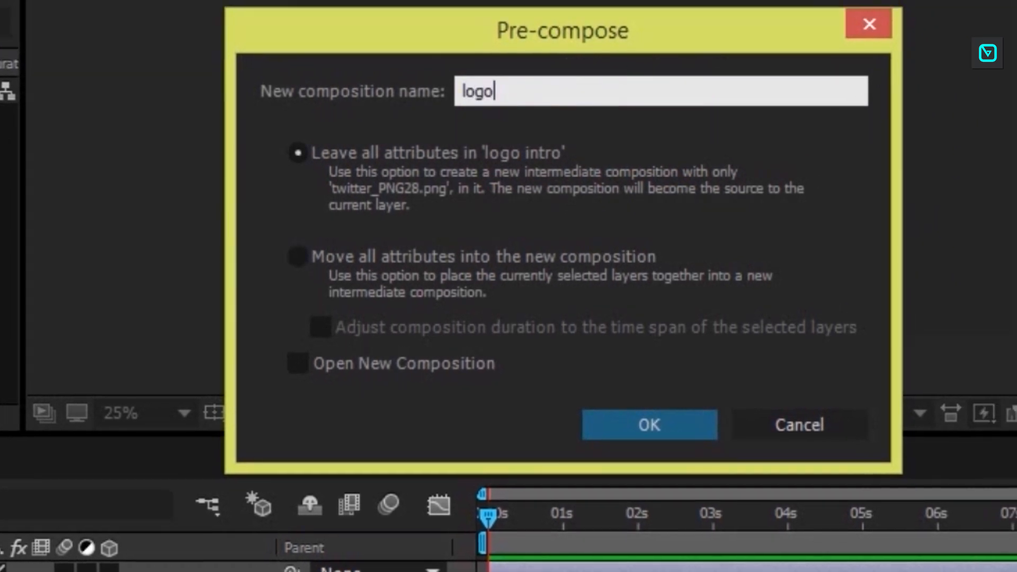
pyautogui.click(298, 256)
pyautogui.click(645, 425)
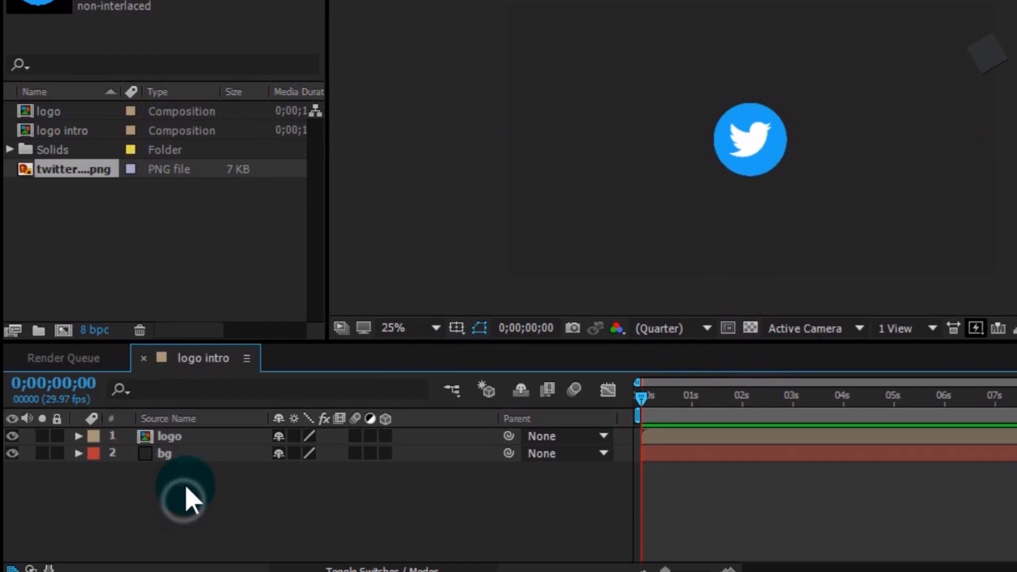
# Make the logo layer 3D and apply the Fill effect to it.
pyautogui.click(169, 436)
pyautogui.click(385, 436)
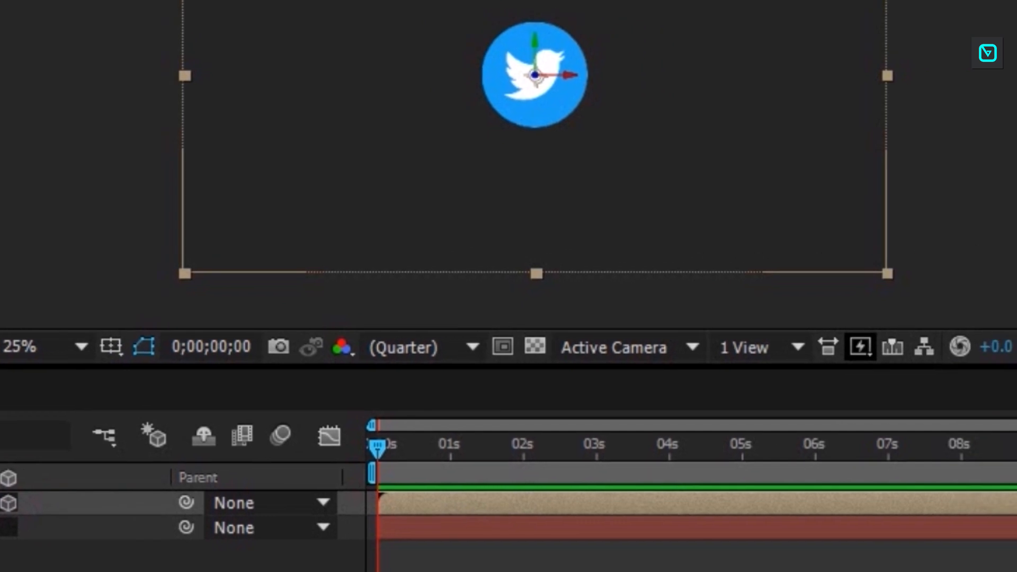
pyautogui.click(904, 154)
pyautogui.write('fill')
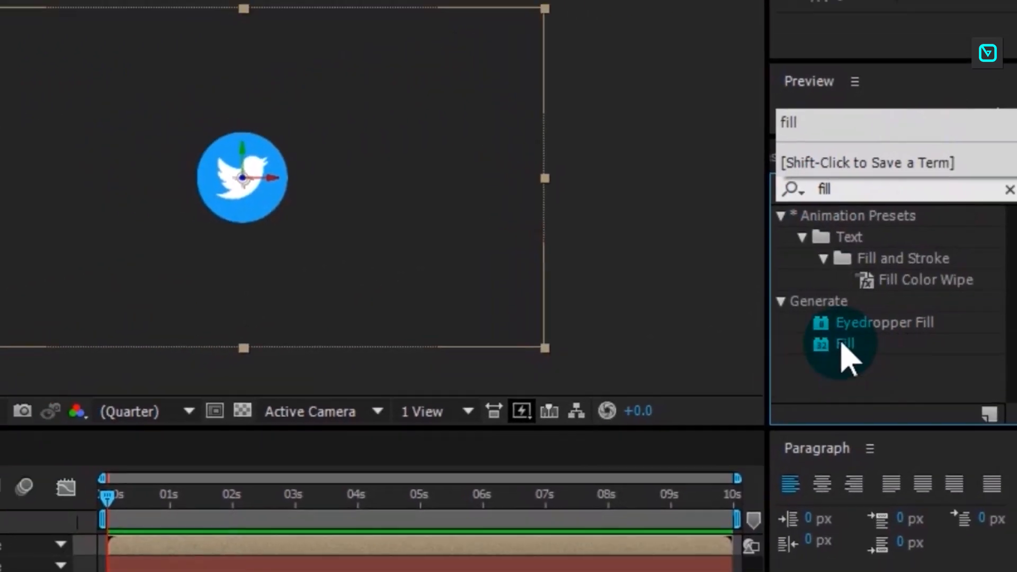
pyautogui.moveTo(842, 350); pyautogui.dragTo(126, 441)
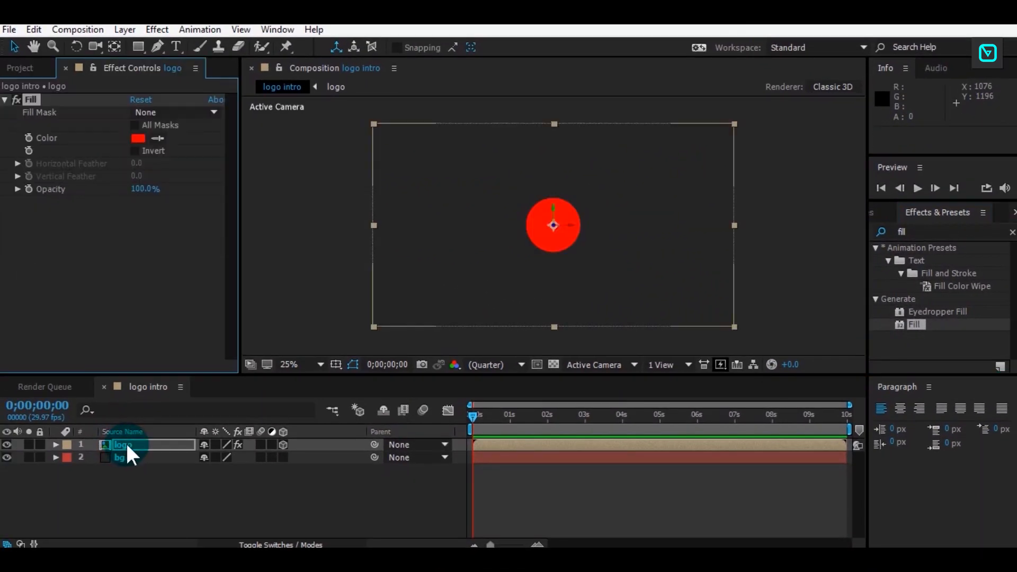
# Set the logo's Fill effect color to white (FEFEFE).
pyautogui.click(137, 139)
pyautogui.moveTo(399, 220); pyautogui.dragTo(282, 196)
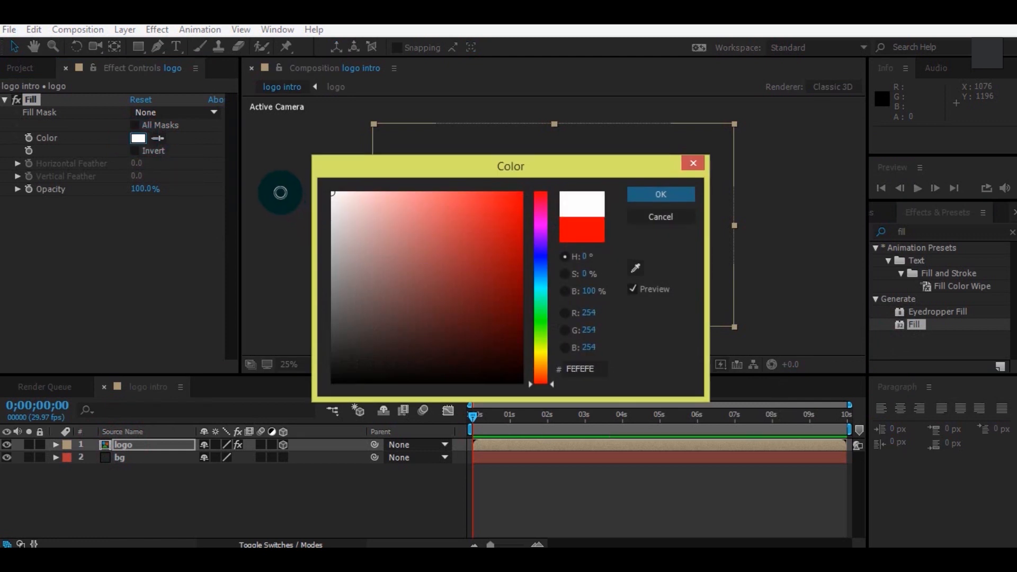
pyautogui.click(663, 192)
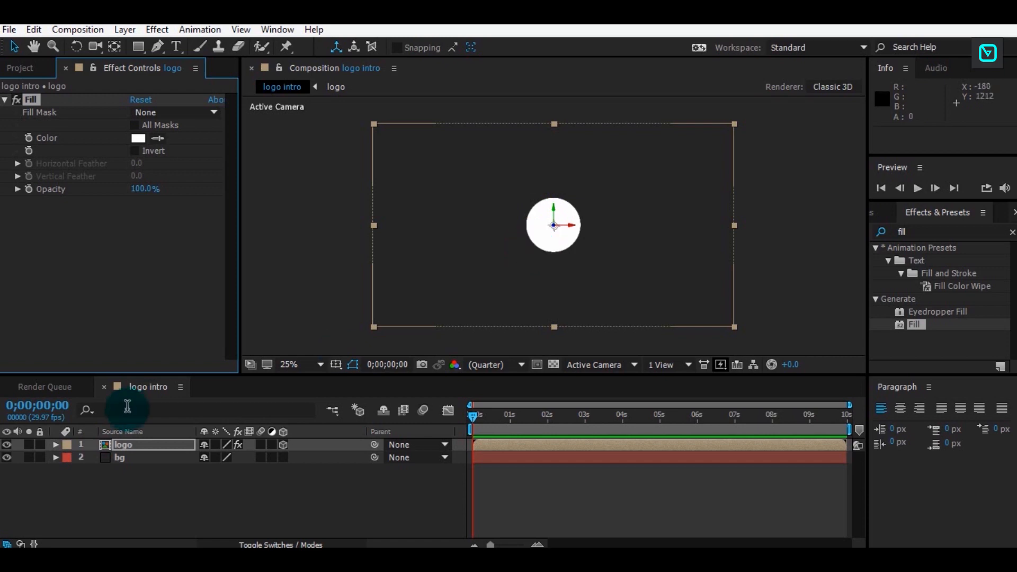
# Find the CC Page Turn effect and apply it to the logo layer.
pyautogui.click(881, 231)
pyautogui.write('cc p')
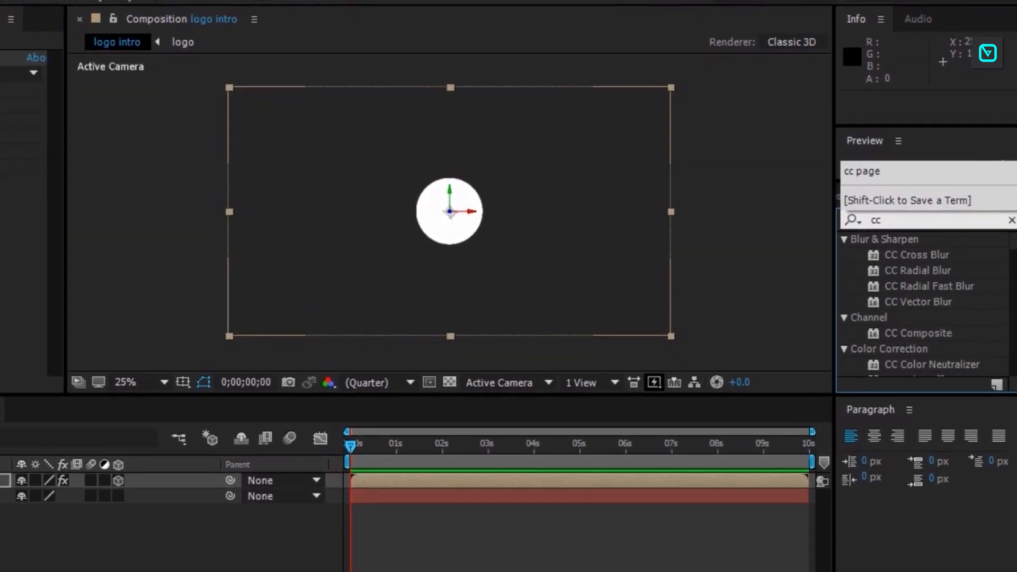
pyautogui.write('age')
pyautogui.moveTo(911, 255); pyautogui.dragTo(32, 493)
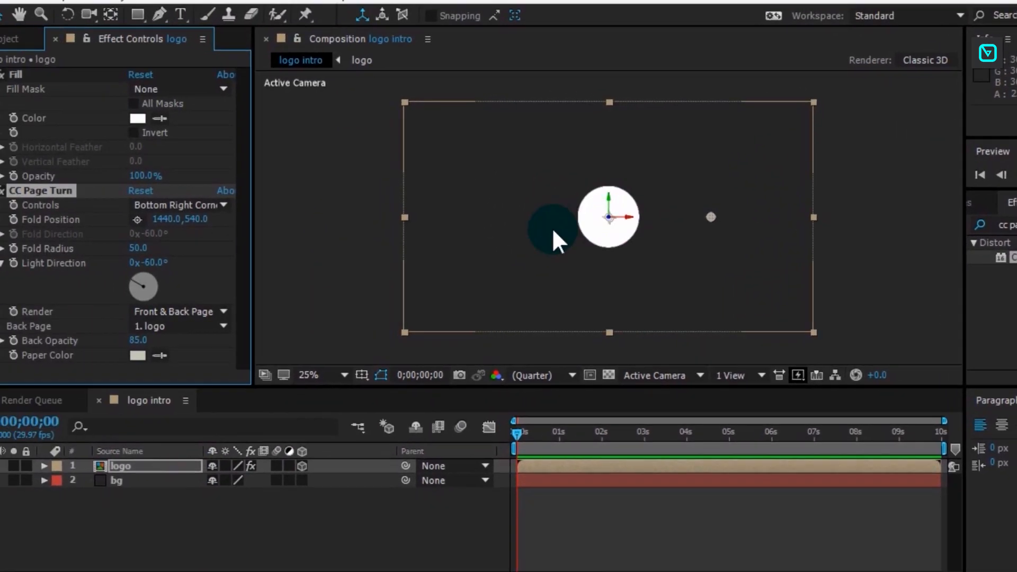
# Set CC Page Turn's controls to Classic UI, with a fold direction of 170° and a fold radius of 150.
pyautogui.moveTo(520, 239); pyautogui.dragTo(368, 261)
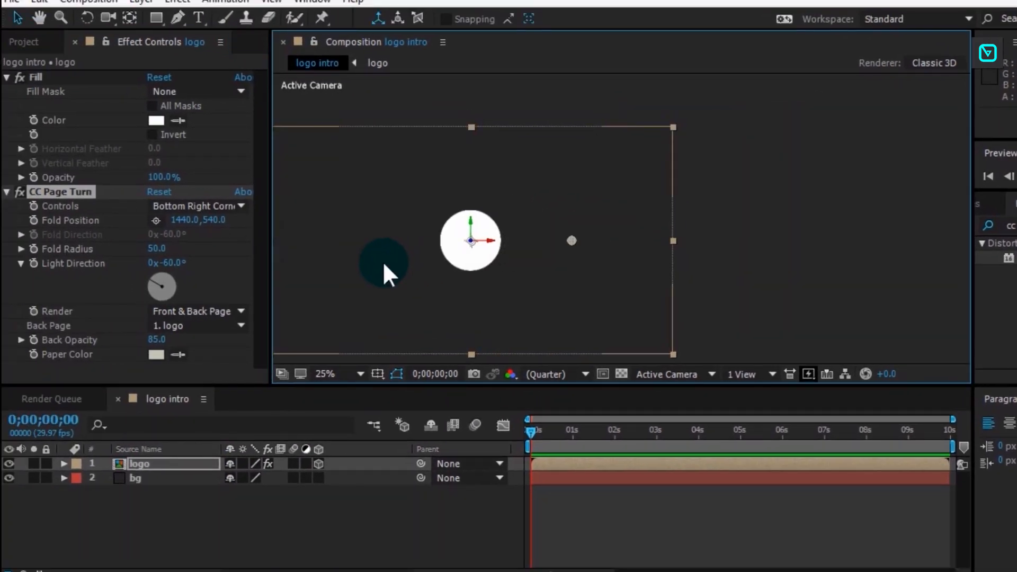
pyautogui.scroll(2, 368, 261)
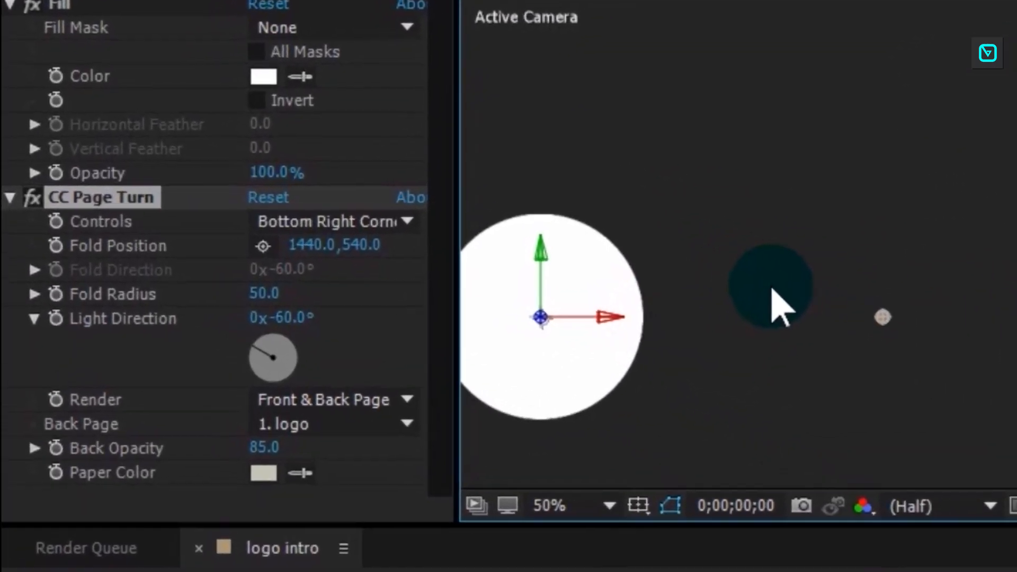
pyautogui.click(358, 225)
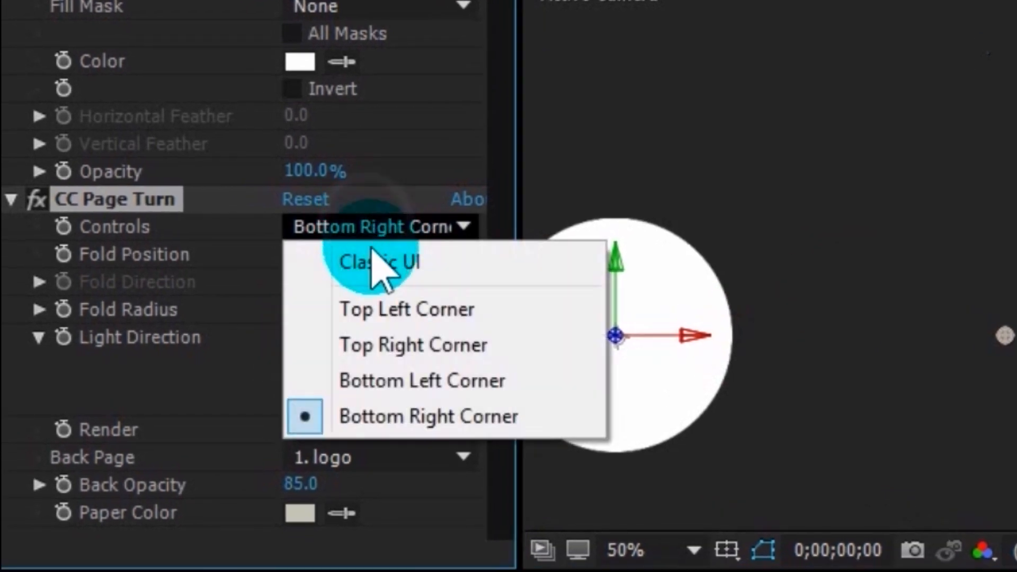
pyautogui.click(365, 258)
pyautogui.click(319, 282)
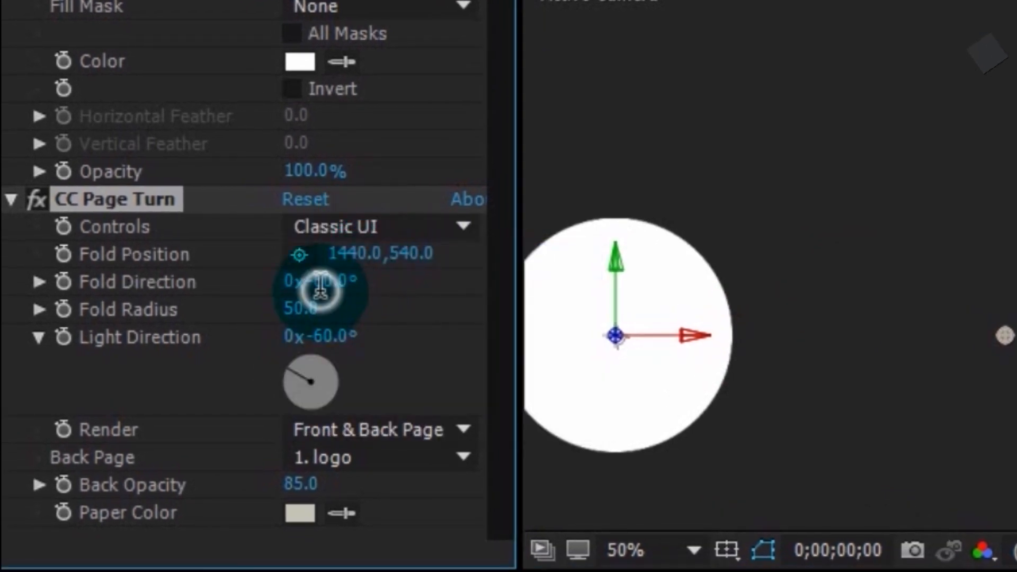
pyautogui.write('170')
pyautogui.click(301, 306)
pyautogui.write('150')
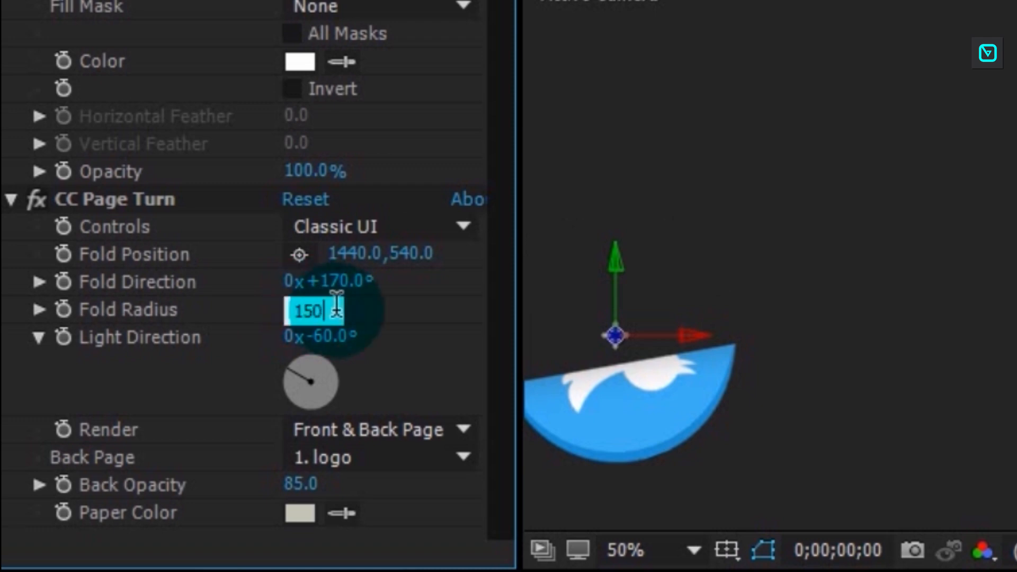
pyautogui.click(369, 317)
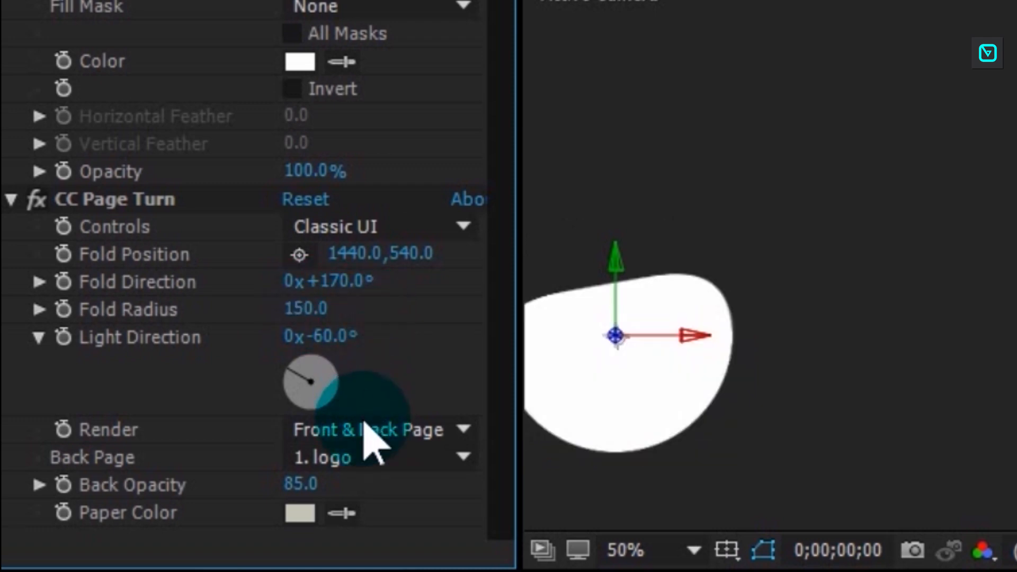
# Set CC Page Turn's back page to None, back opacity to 100, and sample the white Fill color as paper color.
pyautogui.click(367, 457)
pyautogui.click(363, 494)
pyautogui.click(342, 512)
pyautogui.moveTo(300, 493); pyautogui.dragTo(454, 499)
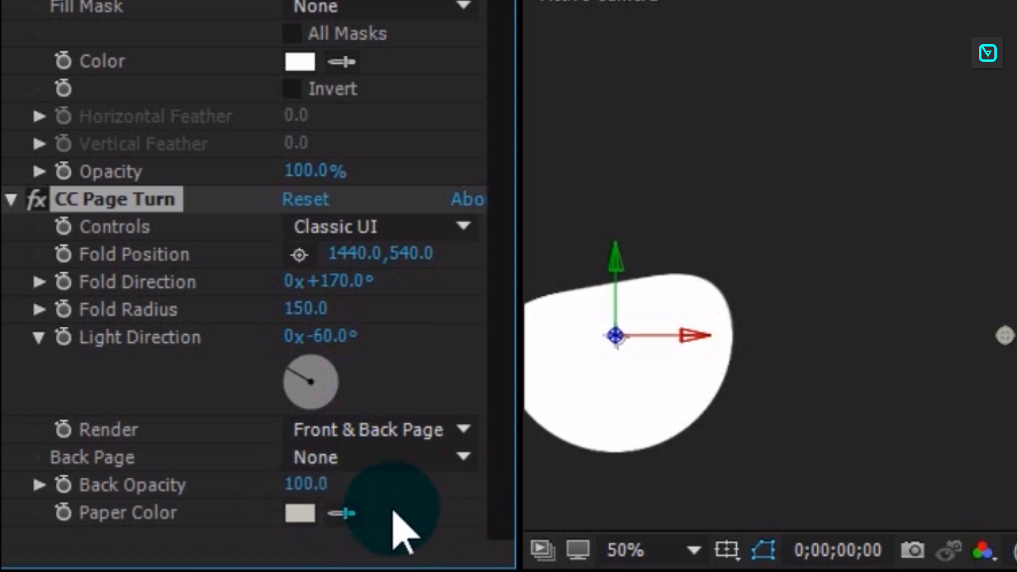
pyautogui.click(340, 517)
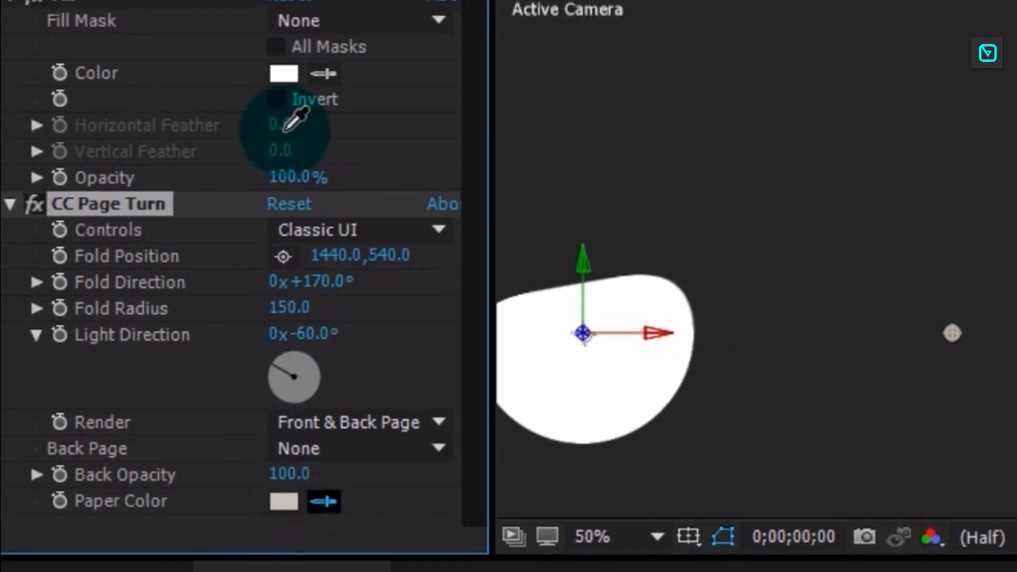
pyautogui.click(258, 94)
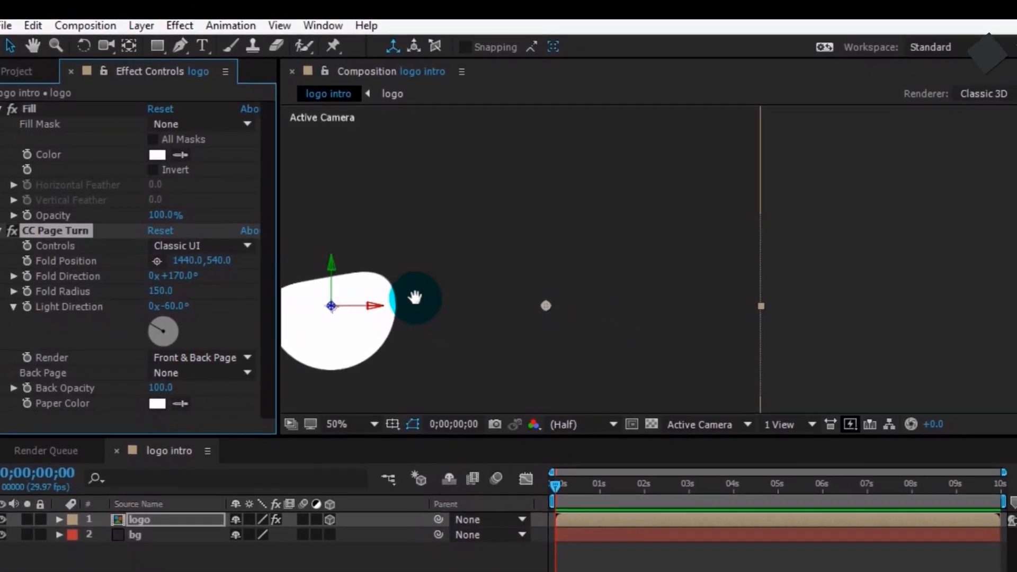
# Keyframe CC Page Turn's Fold Position at 0 seconds, with the fold point just below the frame at about 920, 1196.
pyautogui.scroll(-2, 647, 265)
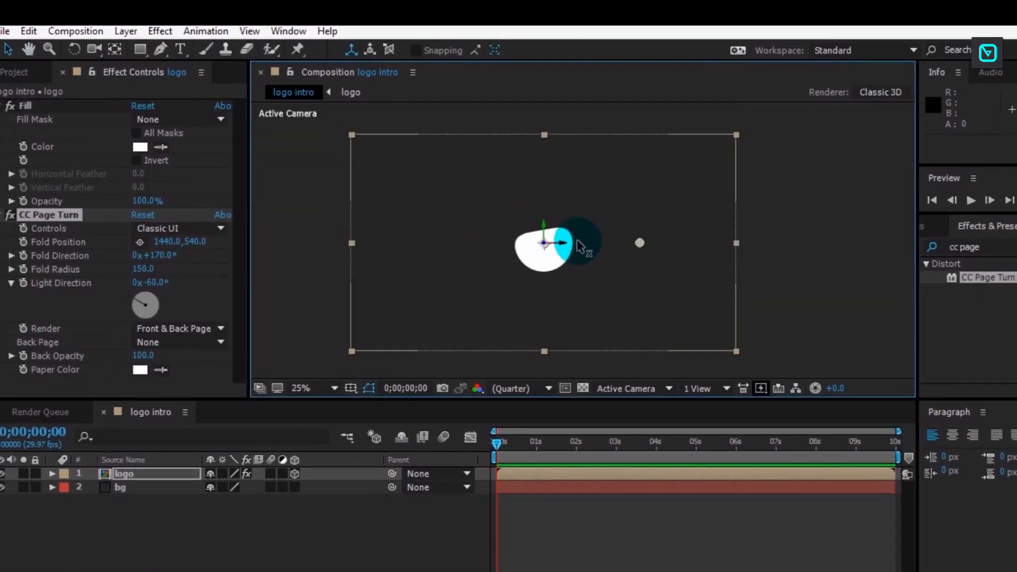
pyautogui.moveTo(576, 244); pyautogui.dragTo(562, 269)
pyautogui.moveTo(492, 544); pyautogui.dragTo(505, 543)
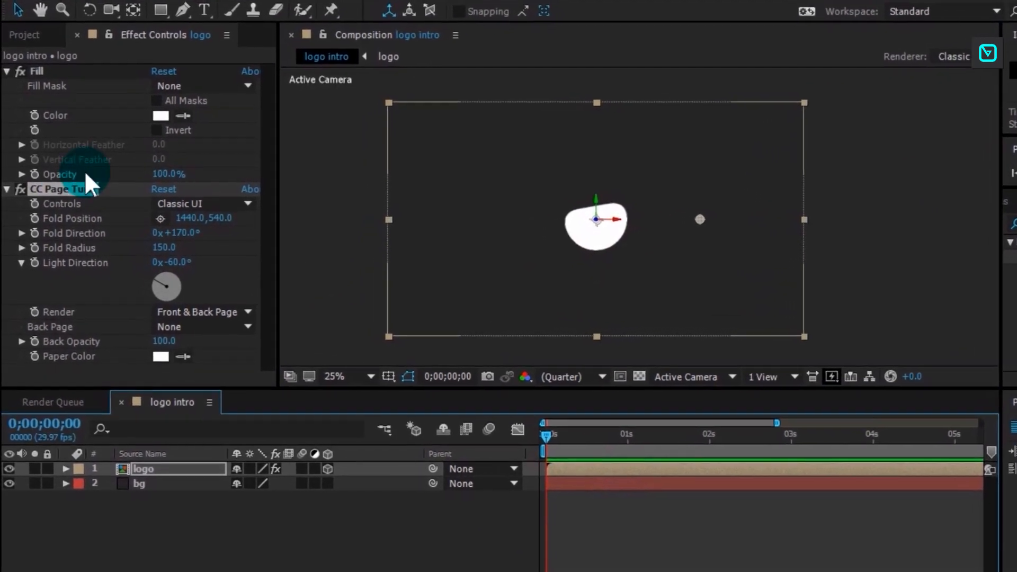
pyautogui.click(34, 218)
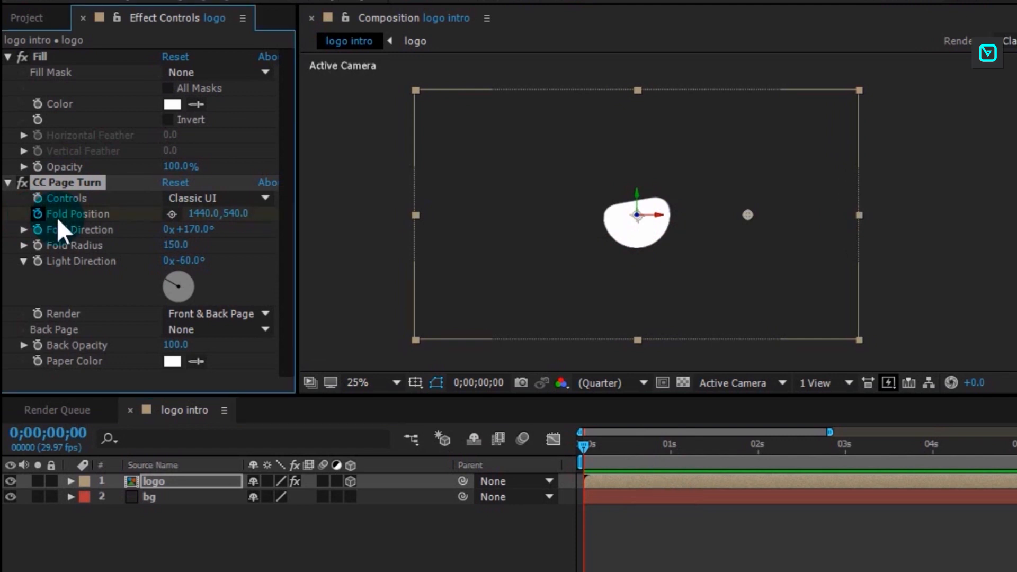
pyautogui.moveTo(746, 212); pyautogui.dragTo(625, 358)
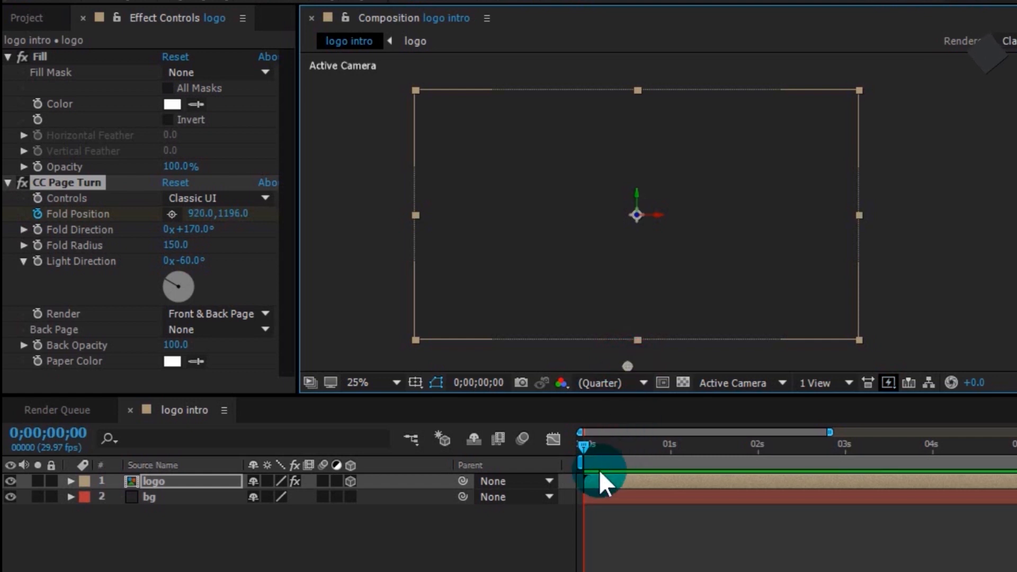
# Keyframe the Fold Position at 5 seconds by moving the fold point above the logo to about 1056, 76, and return to the start.
pyautogui.moveTo(584, 452); pyautogui.dragTo(607, 471)
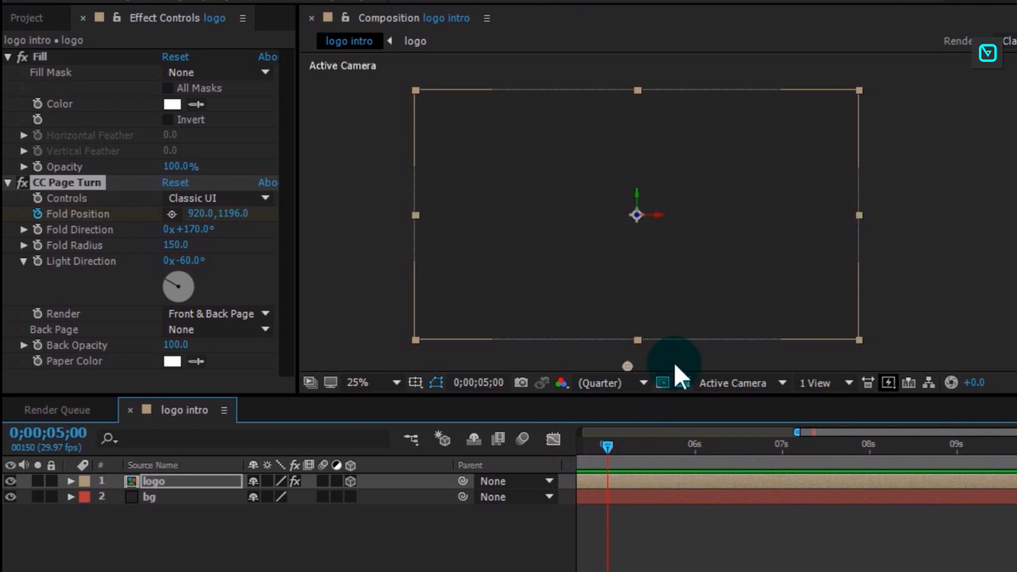
pyautogui.moveTo(626, 365); pyautogui.dragTo(650, 154)
pyautogui.moveTo(658, 105); pyautogui.dragTo(659, 104)
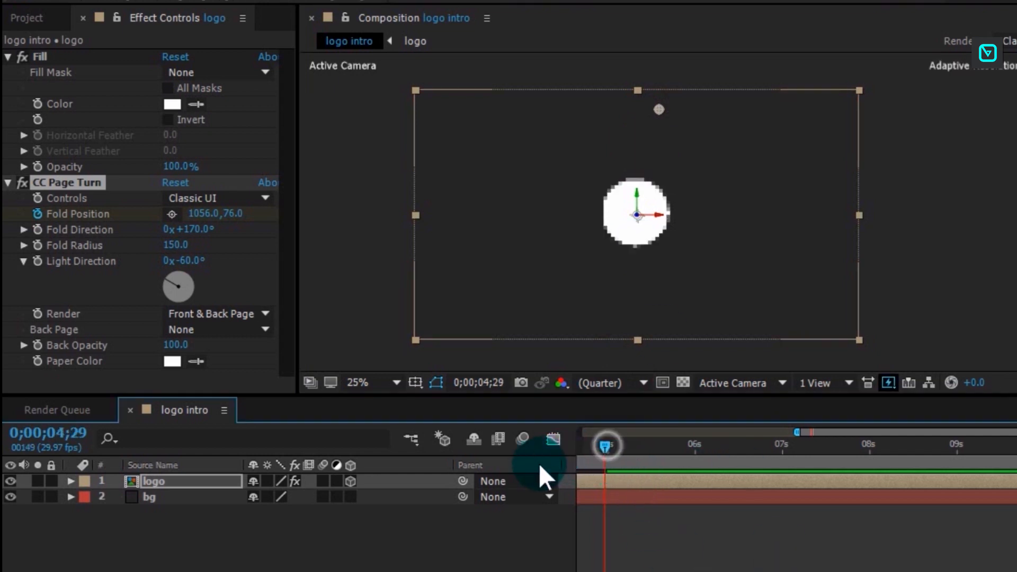
pyautogui.press('Home')
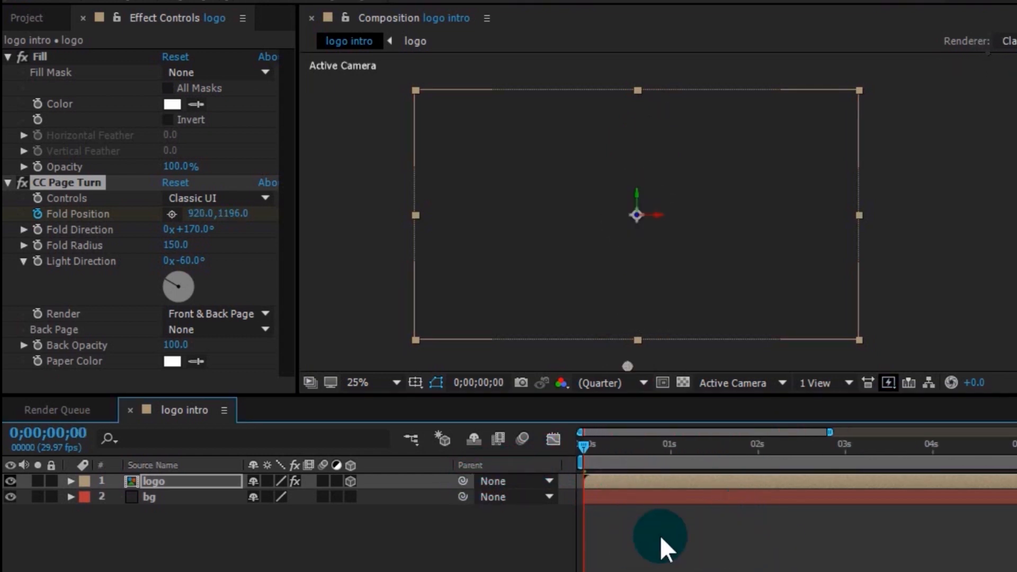
# Find the Transform distort effect by searching for "tran" and apply it to the logo layer.
pyautogui.click(1009, 214)
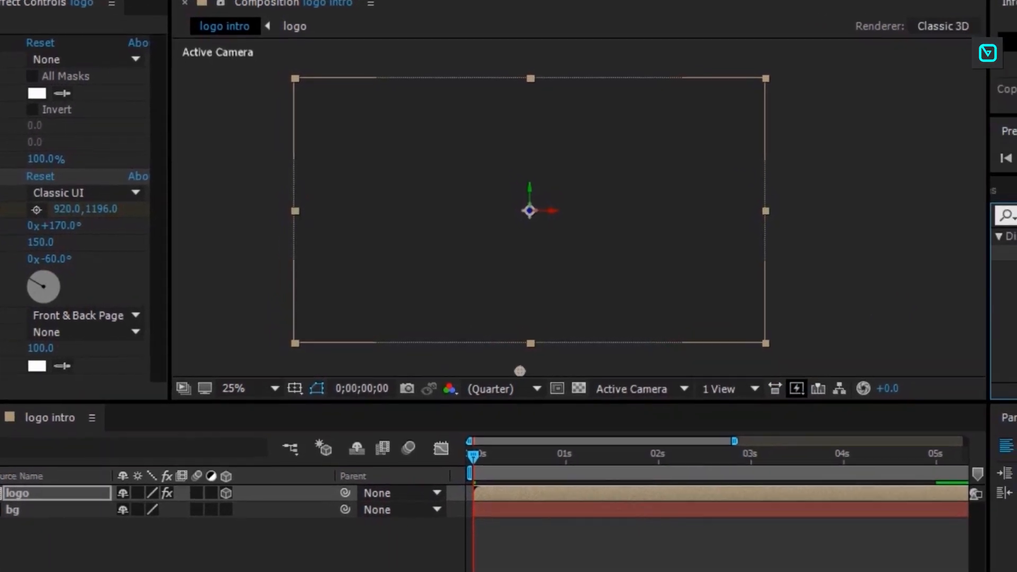
pyautogui.write('tran')
pyautogui.moveTo(995, 325); pyautogui.dragTo(642, 396)
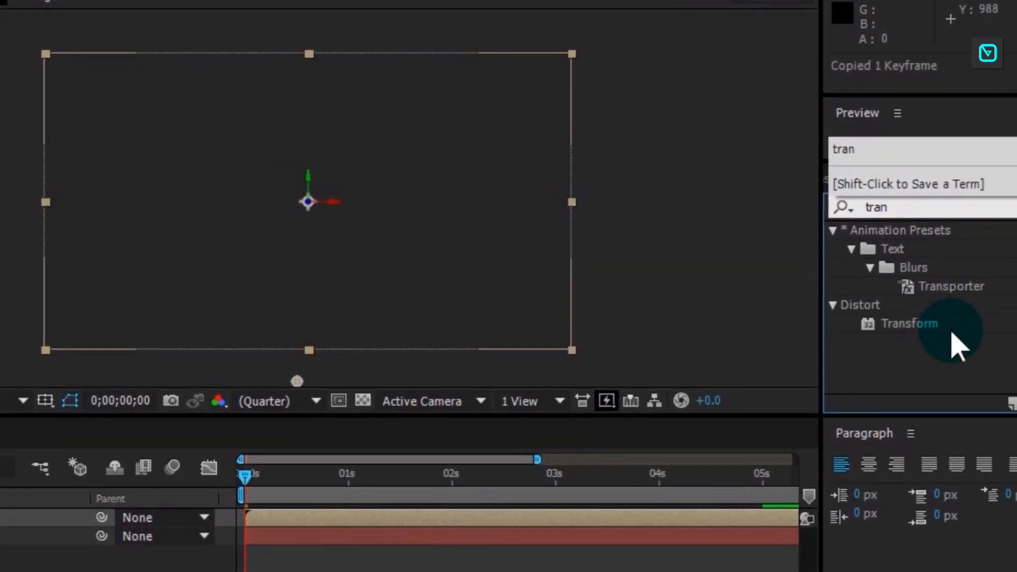
pyautogui.moveTo(514, 404); pyautogui.dragTo(227, 489)
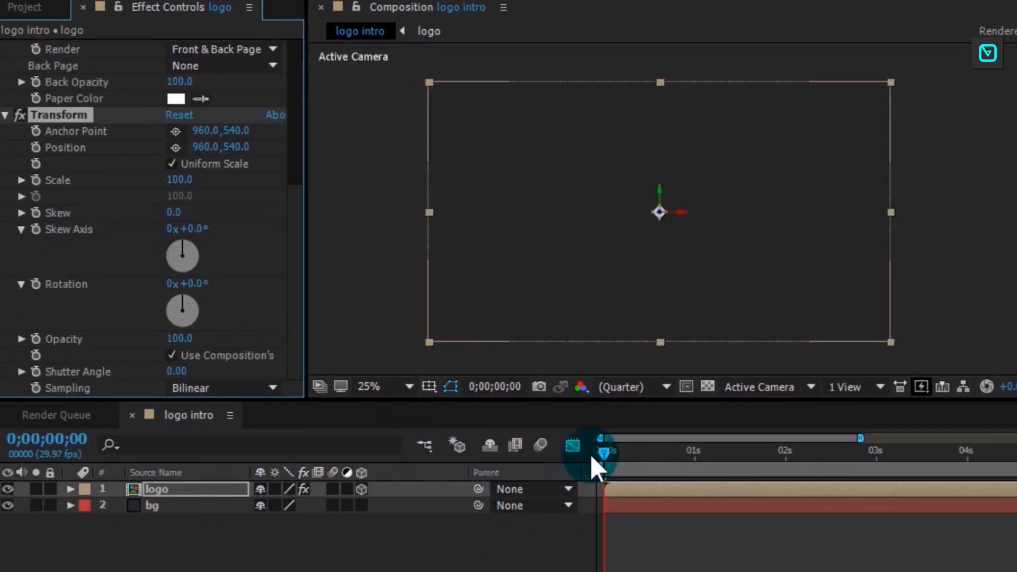
# At 1 second, keyframe the Transform effect's Scale and Opacity on the logo layer, both set to 0.
pyautogui.moveTo(601, 452); pyautogui.dragTo(691, 465)
pyautogui.click(284, 166)
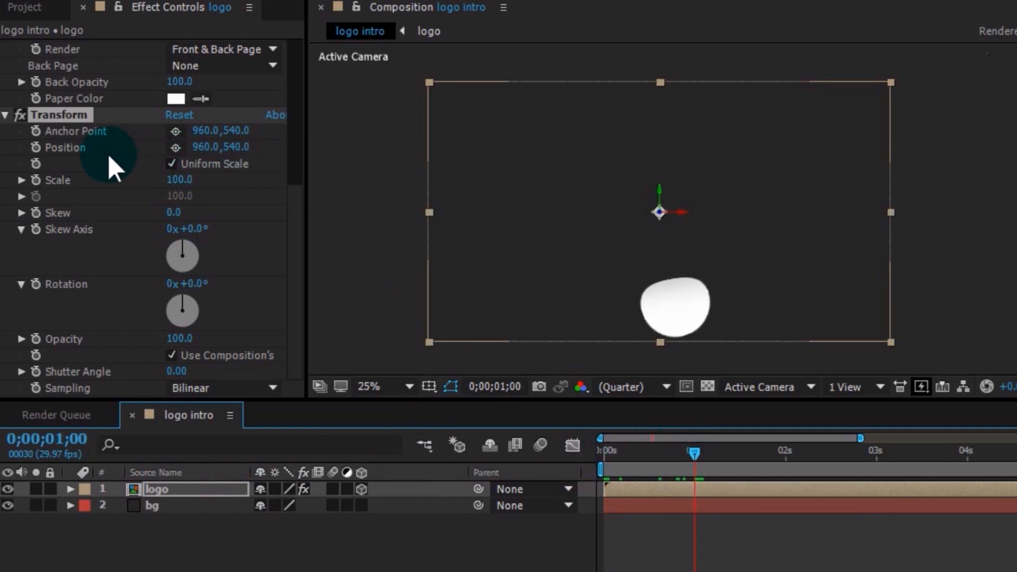
pyautogui.click(36, 180)
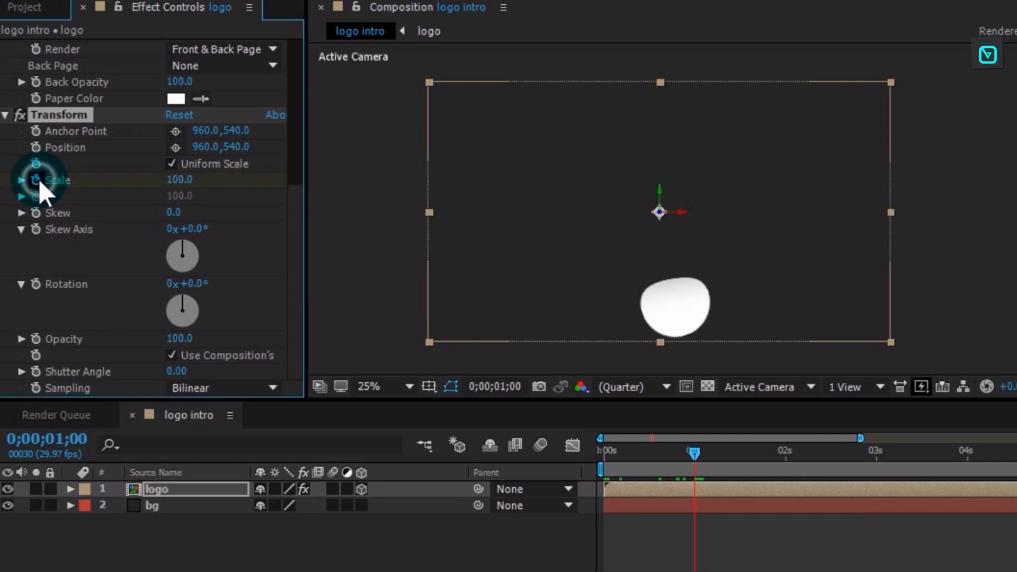
pyautogui.click(36, 338)
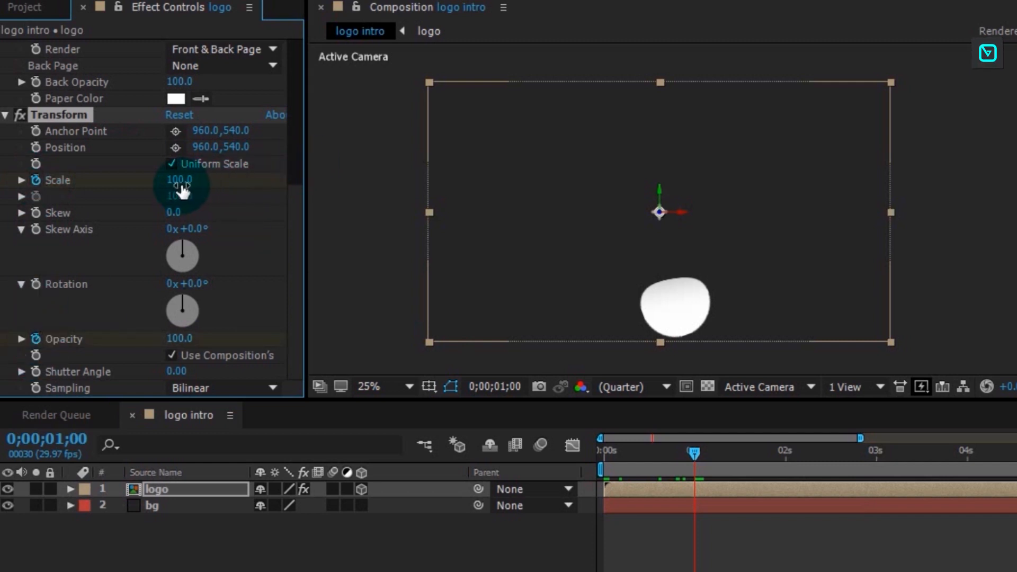
pyautogui.write('0')
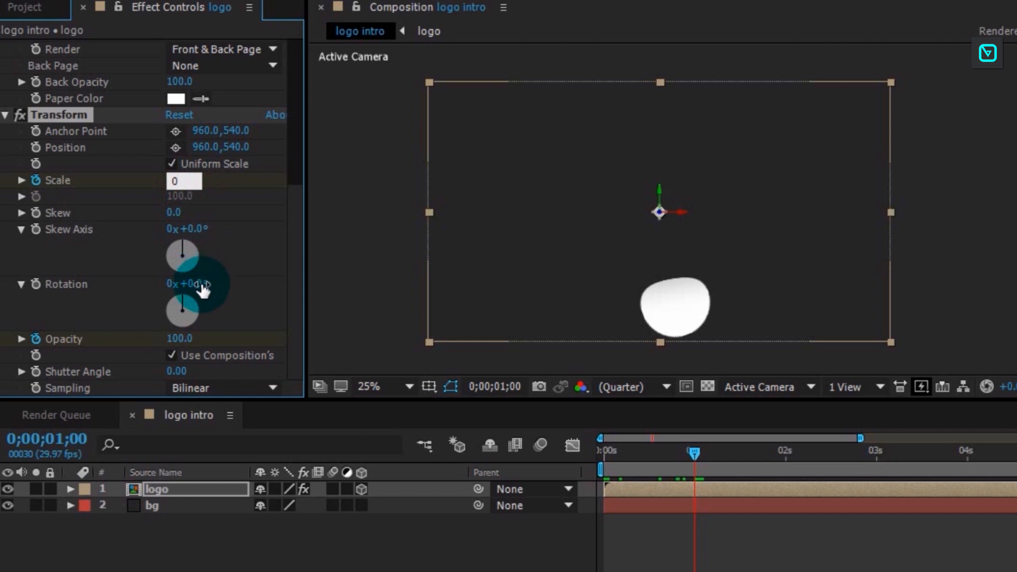
pyautogui.click(222, 244)
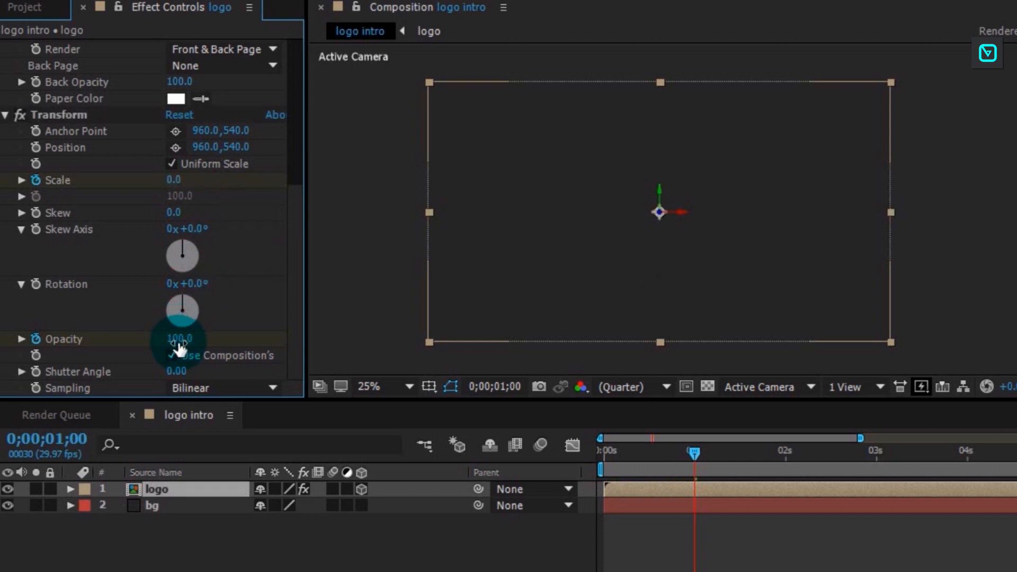
pyautogui.write('0')
pyautogui.click(214, 335)
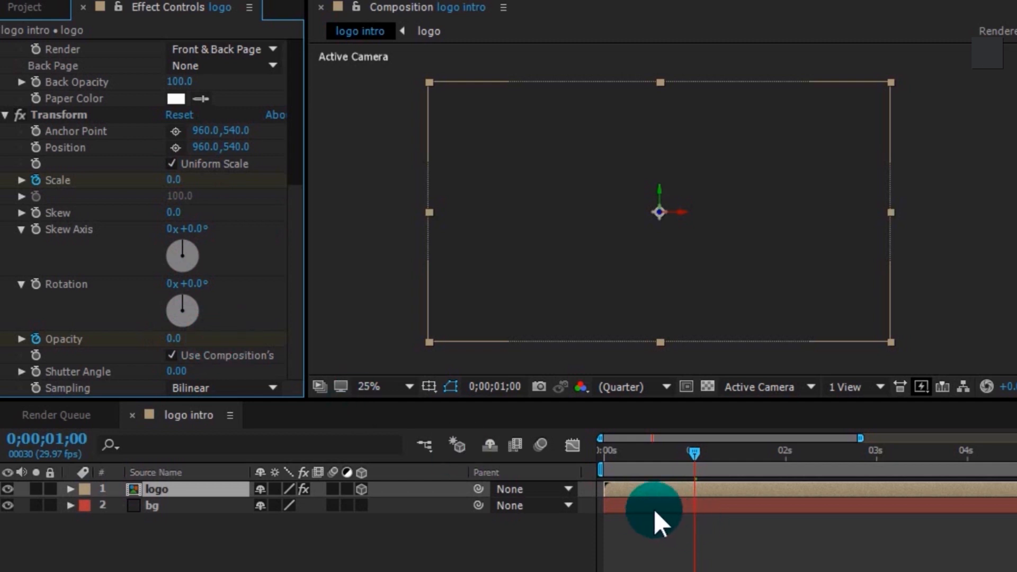
# At 0;00;01;11, keyframe Transform's Opacity and Scale at 100, and preview the animation from the start.
pyautogui.press('u')
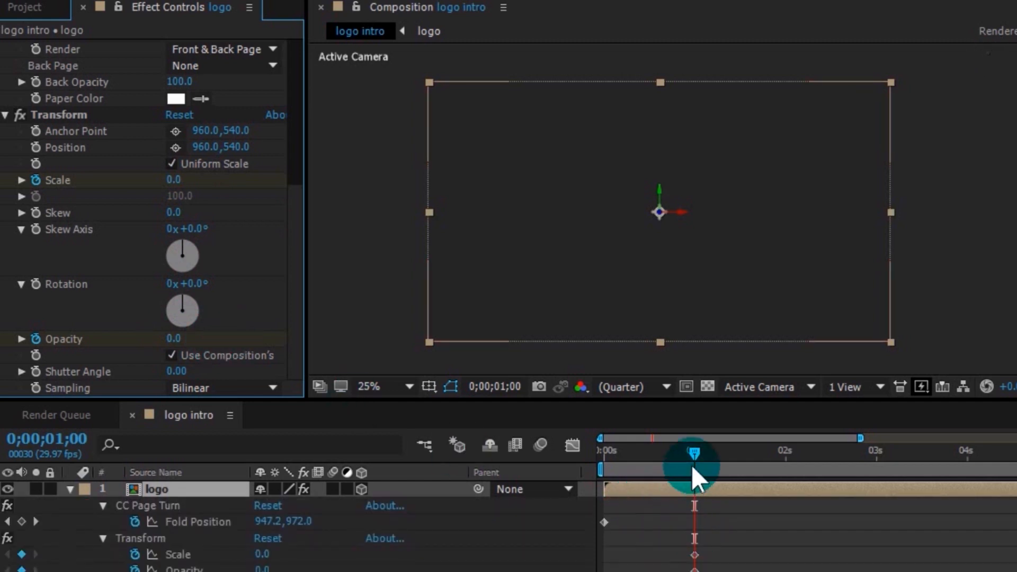
pyautogui.moveTo(691, 450); pyautogui.dragTo(726, 459)
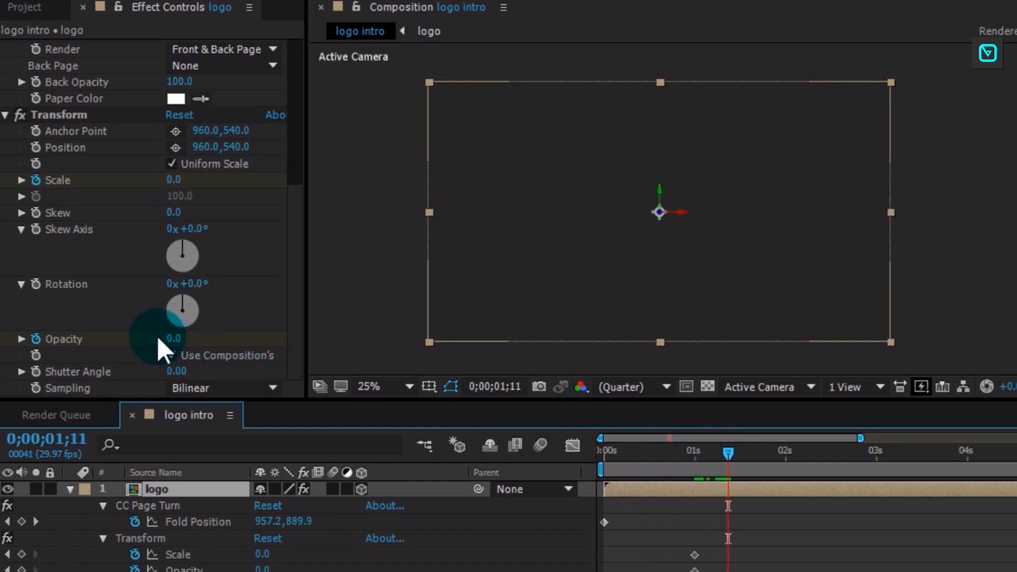
pyautogui.moveTo(175, 339); pyautogui.dragTo(224, 344)
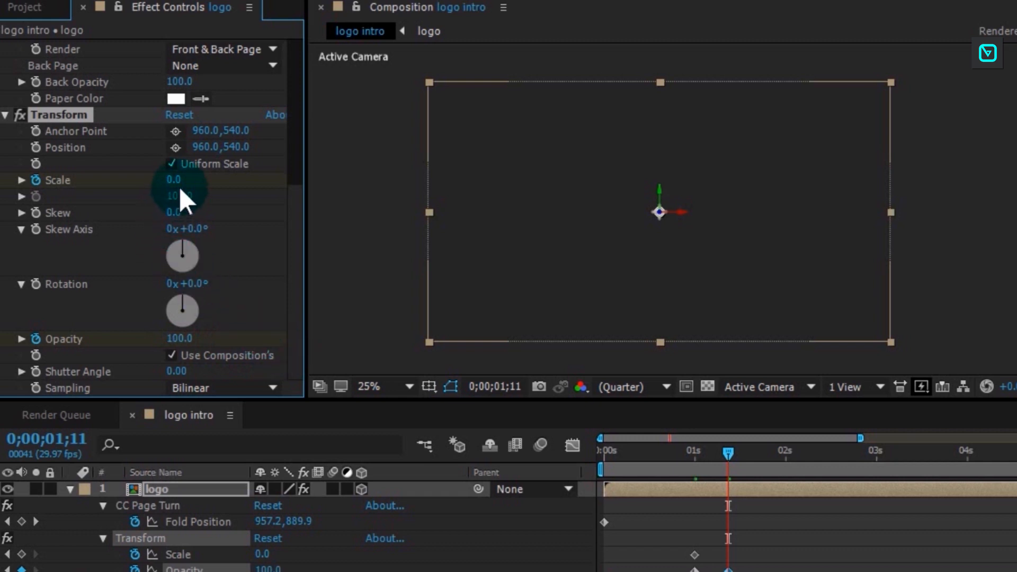
pyautogui.moveTo(177, 179); pyautogui.dragTo(290, 193)
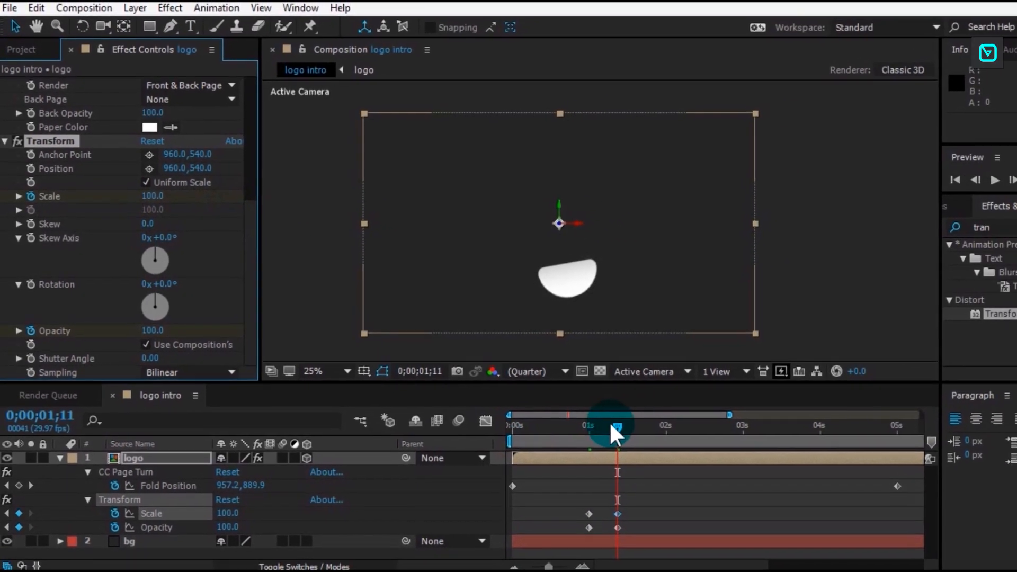
pyautogui.moveTo(609, 421); pyautogui.dragTo(532, 426)
pyautogui.moveTo(468, 417); pyautogui.dragTo(456, 418)
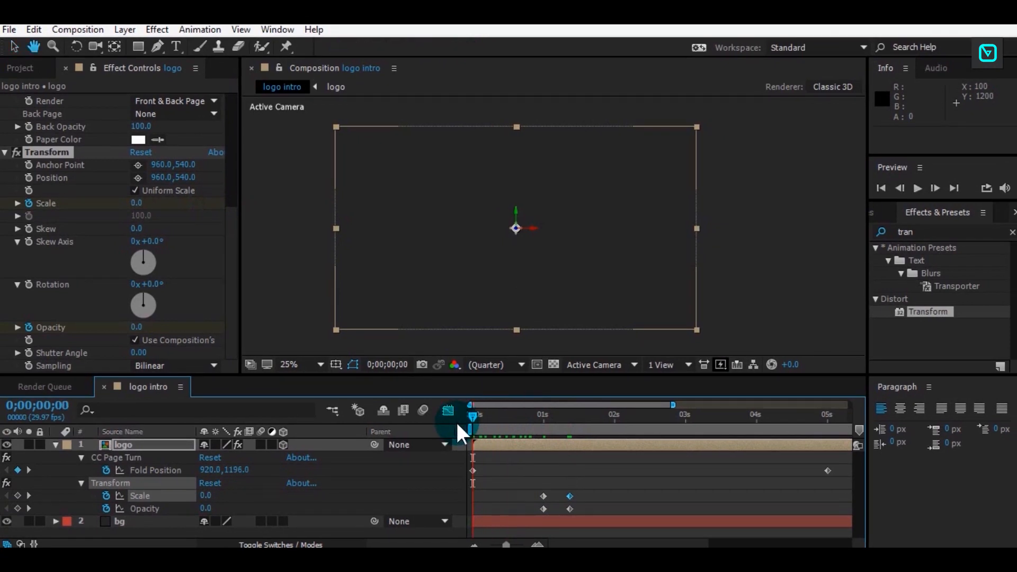
pyautogui.press('space')
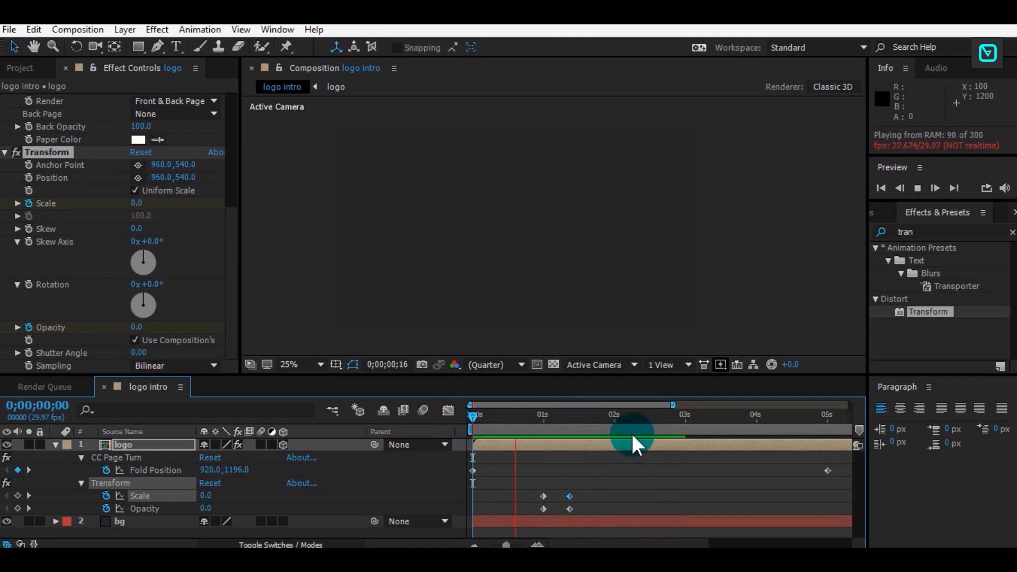
pyautogui.press('space')
# Apply Easy Ease to the Transform Scale and Opacity keyframes and to both CC Page Turn Fold Position keyframes.
pyautogui.moveTo(536, 421); pyautogui.dragTo(600, 516)
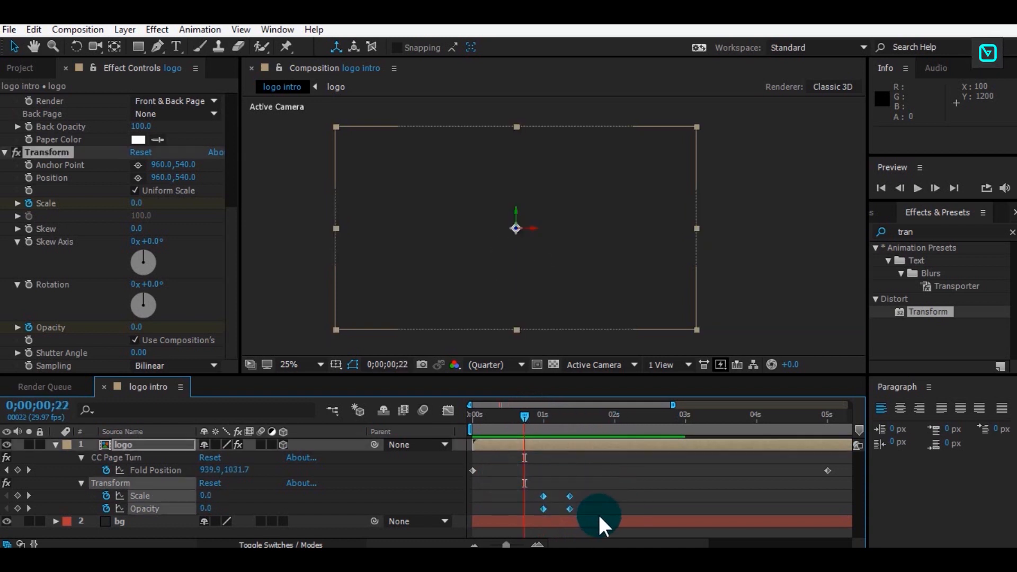
pyautogui.rightClick(542, 495)
pyautogui.moveTo(575, 486)
pyautogui.click(771, 386)
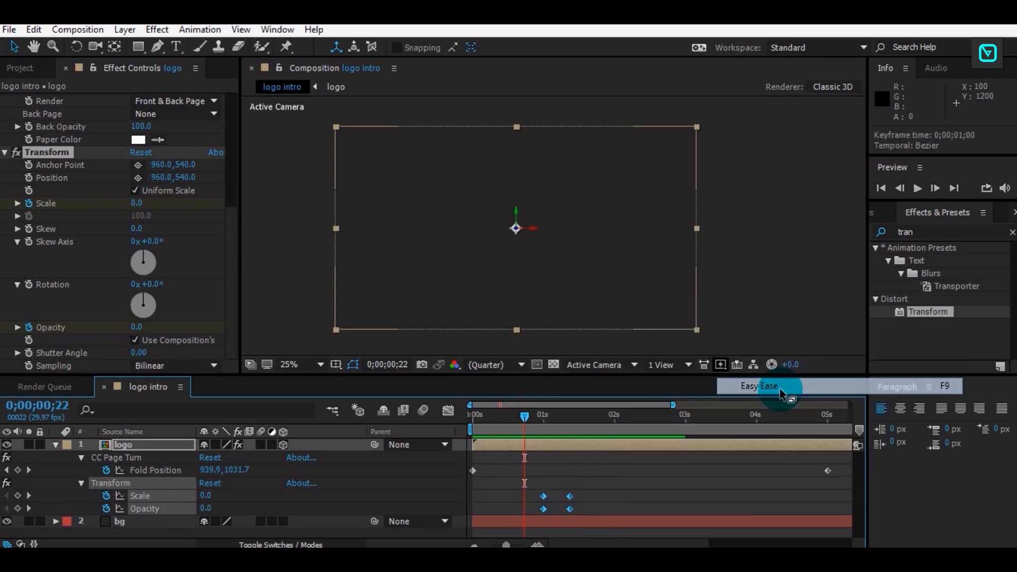
pyautogui.moveTo(836, 482); pyautogui.dragTo(469, 465)
pyautogui.rightClick(470, 468)
pyautogui.click(525, 459)
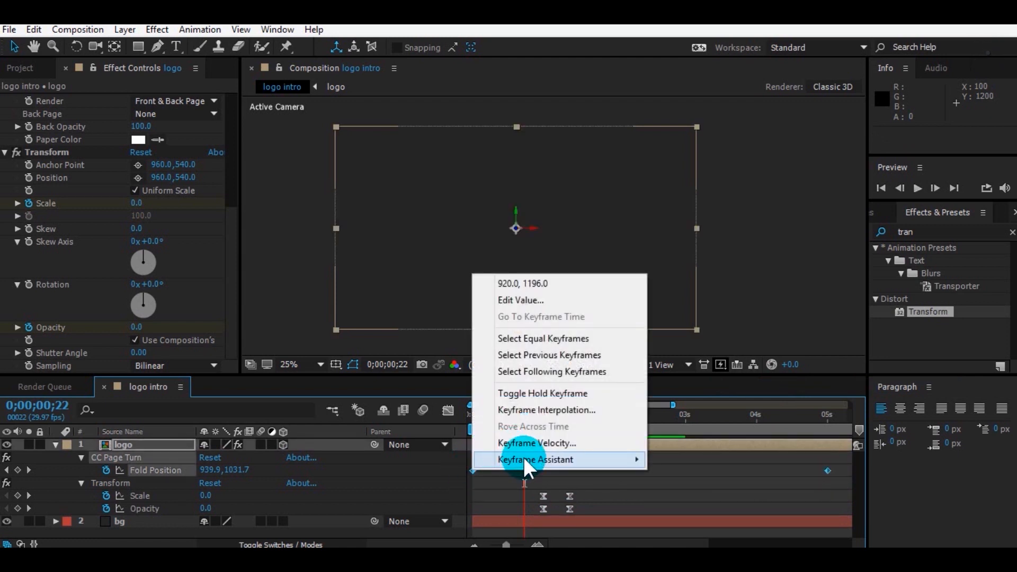
pyautogui.click(703, 359)
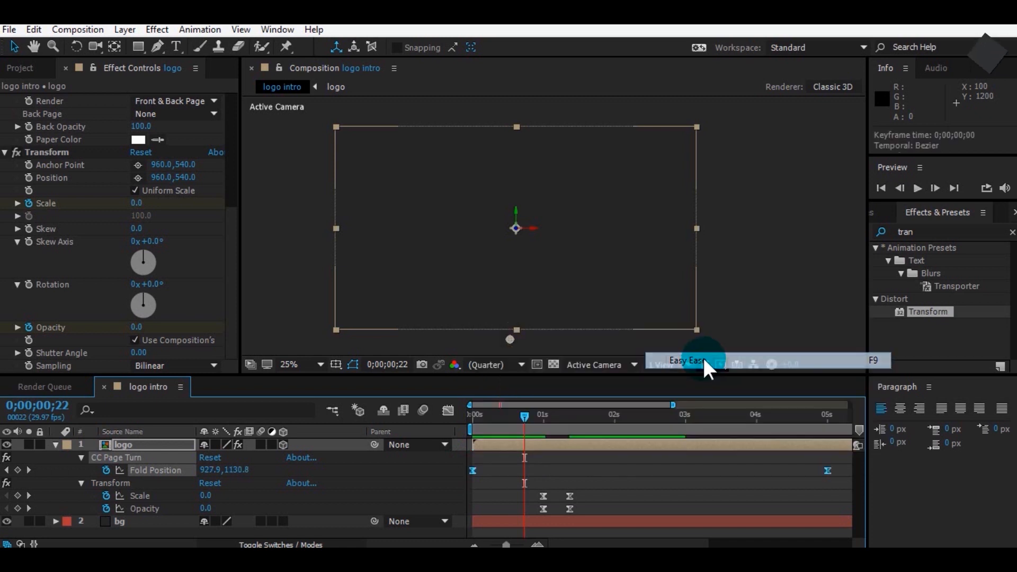
pyautogui.click(633, 497)
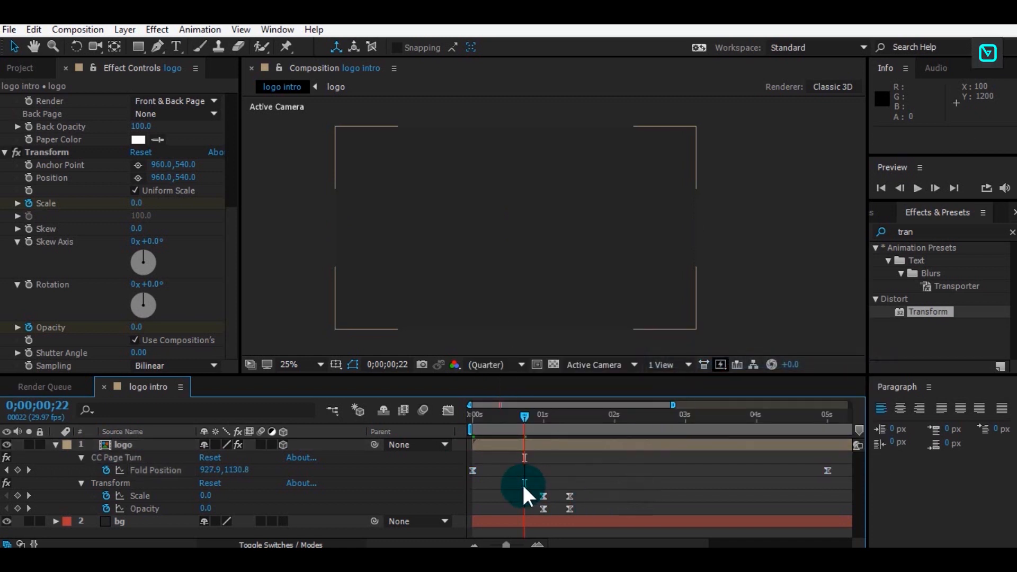
# Reshape the Scale and Opacity speed curve to peak early by lengthening the ease into the last keyframes.
pyautogui.moveTo(507, 479); pyautogui.dragTo(592, 517)
pyautogui.click(547, 503)
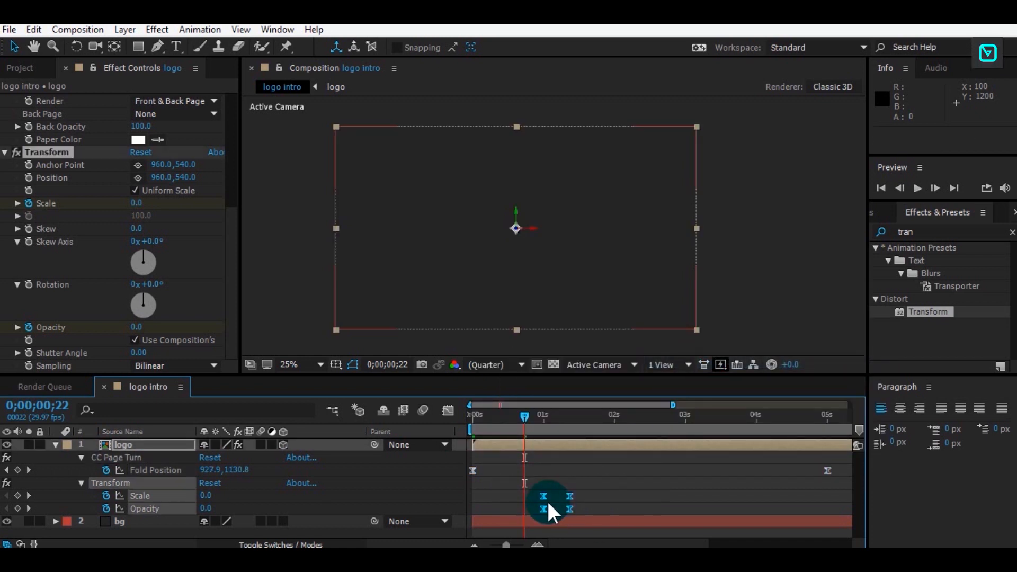
pyautogui.click(449, 410)
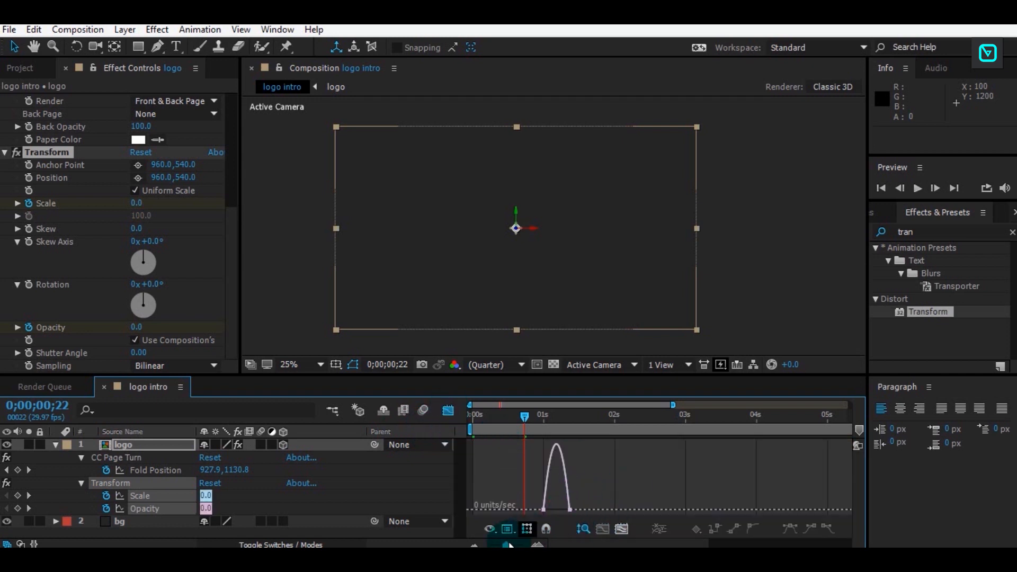
pyautogui.scroll(2, 673, 482)
pyautogui.moveTo(680, 510); pyautogui.dragTo(657, 516)
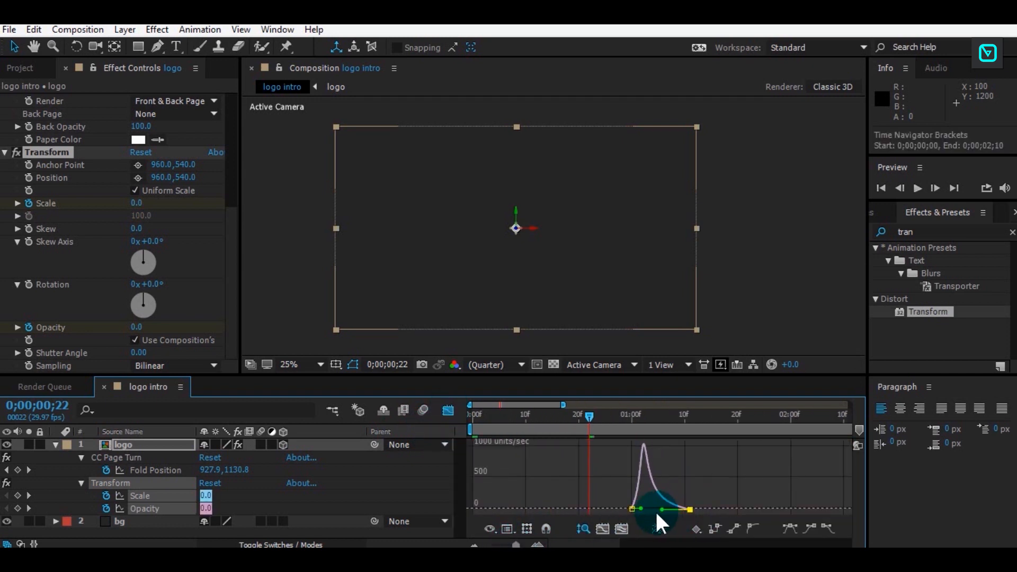
pyautogui.click(448, 410)
# Lengthen the ease into the last Fold Position keyframe in the speed graph so the fold slows down gradually.
pyautogui.scroll(-3, 532, 482)
pyautogui.click(830, 495)
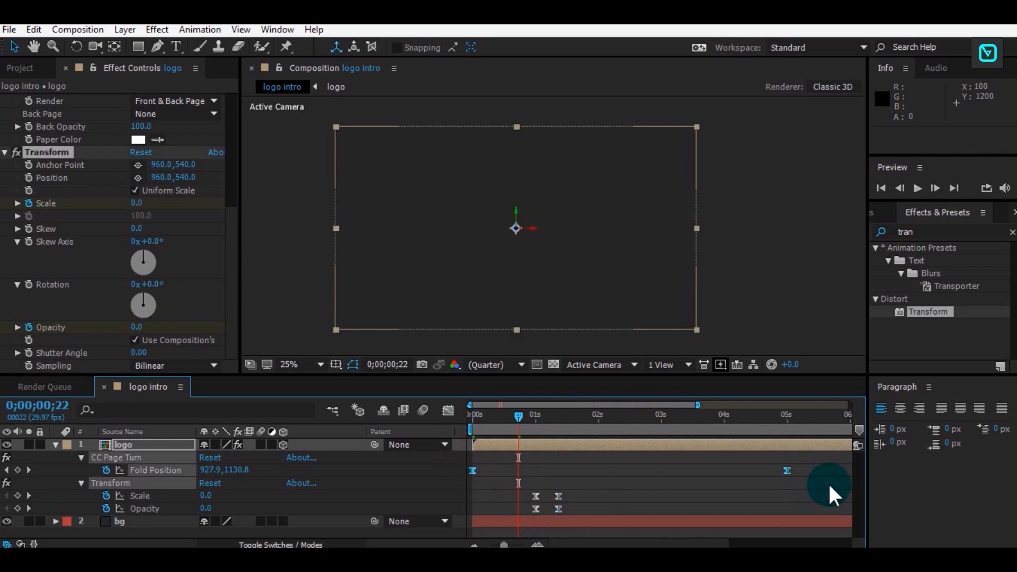
pyautogui.click(448, 410)
pyautogui.click(786, 509)
pyautogui.moveTo(736, 510); pyautogui.dragTo(686, 510)
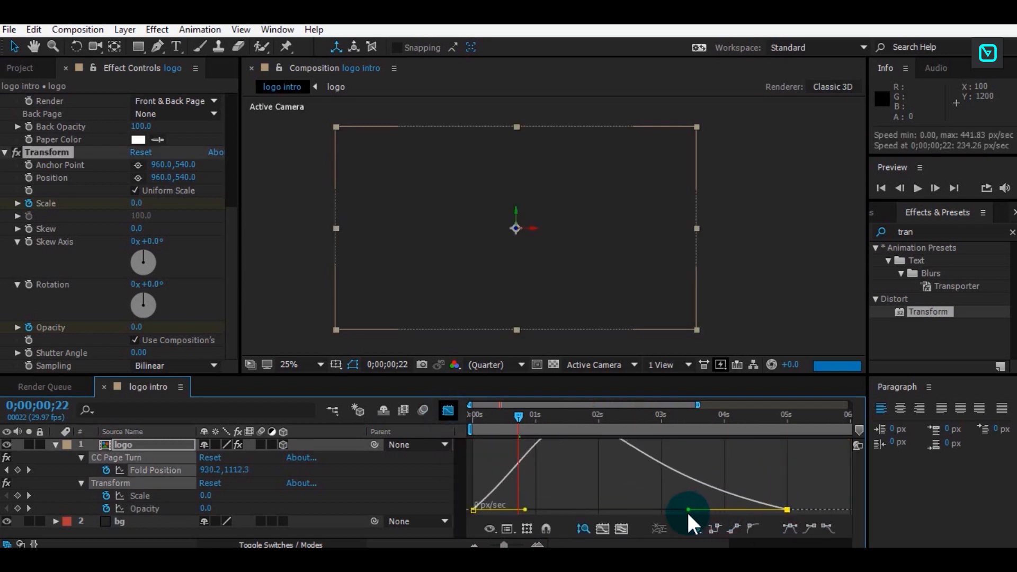
pyautogui.click(448, 409)
# Shift the two Scale keyframes so the first sits at 0;00;01;05, and preview the animation from the start.
pyautogui.click(533, 495)
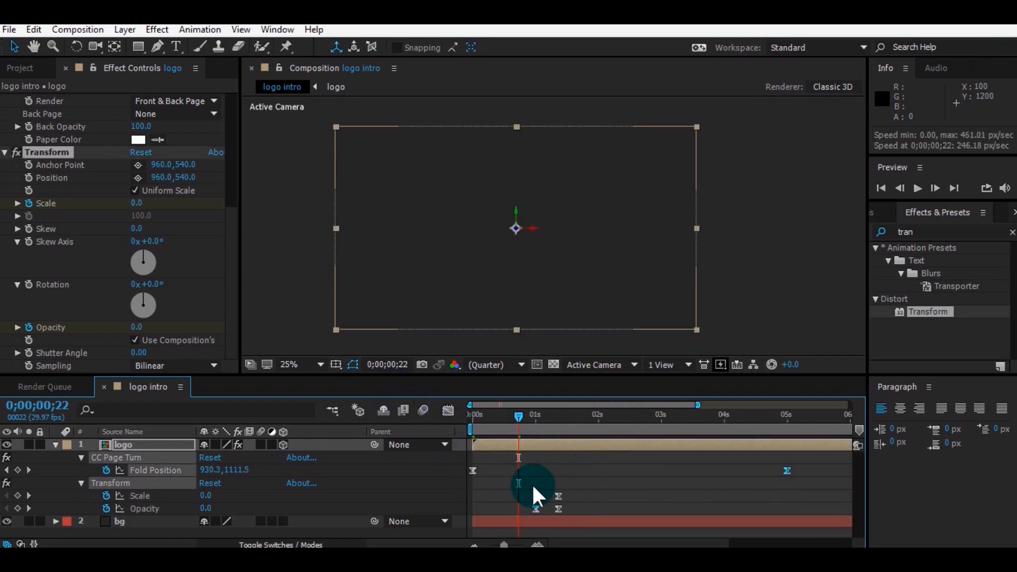
pyautogui.moveTo(506, 466); pyautogui.dragTo(576, 500)
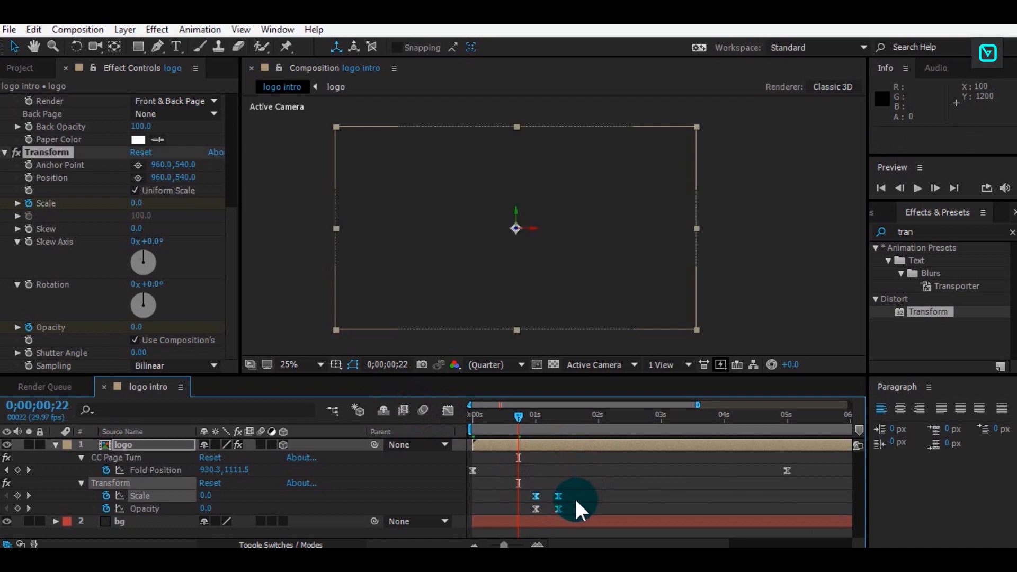
pyautogui.moveTo(544, 495); pyautogui.dragTo(544, 496)
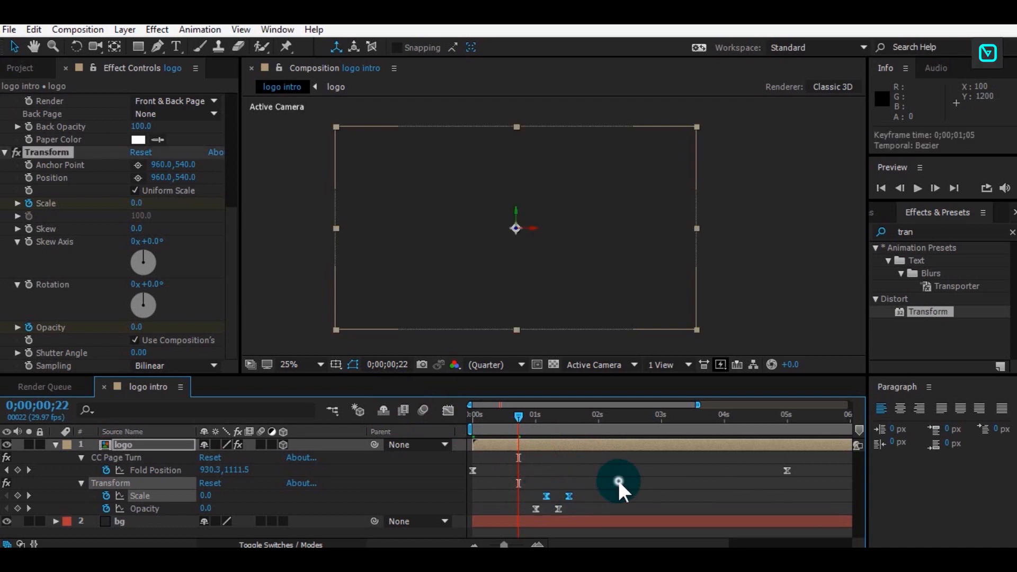
pyautogui.click(618, 479)
pyautogui.moveTo(524, 415); pyautogui.dragTo(630, 460)
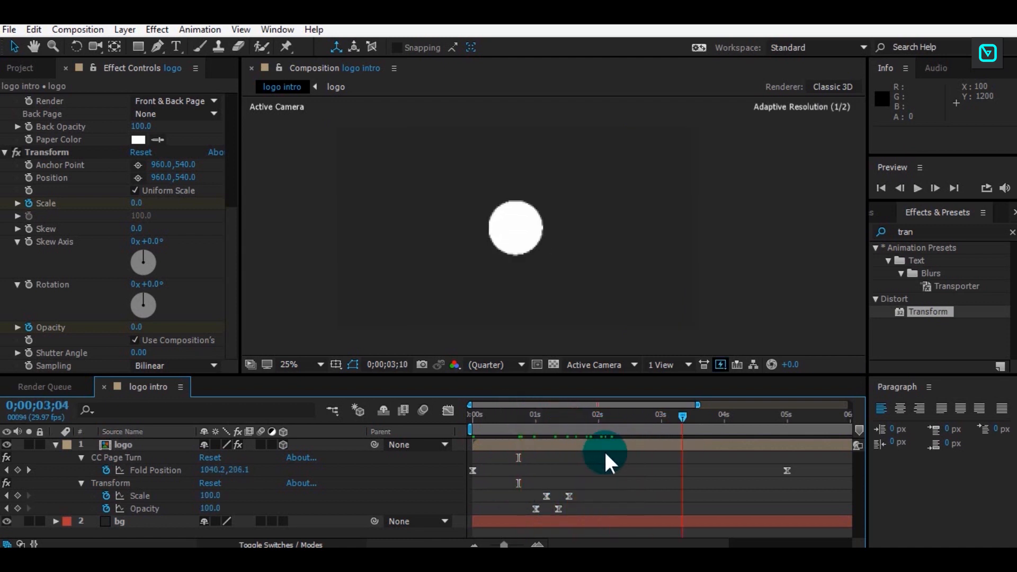
pyautogui.moveTo(473, 465); pyautogui.dragTo(450, 461)
pyautogui.press('space')
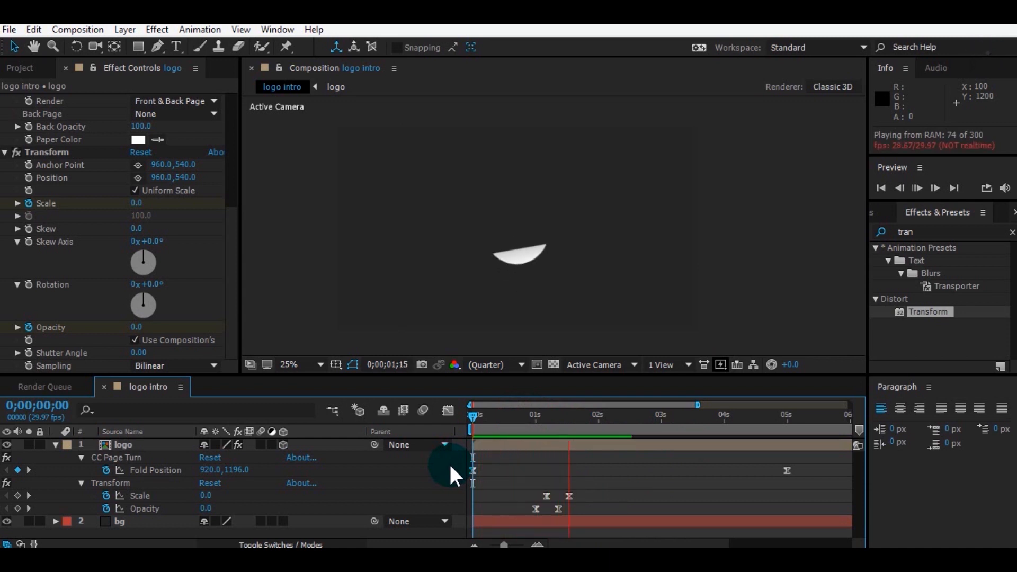
pyautogui.press('space')
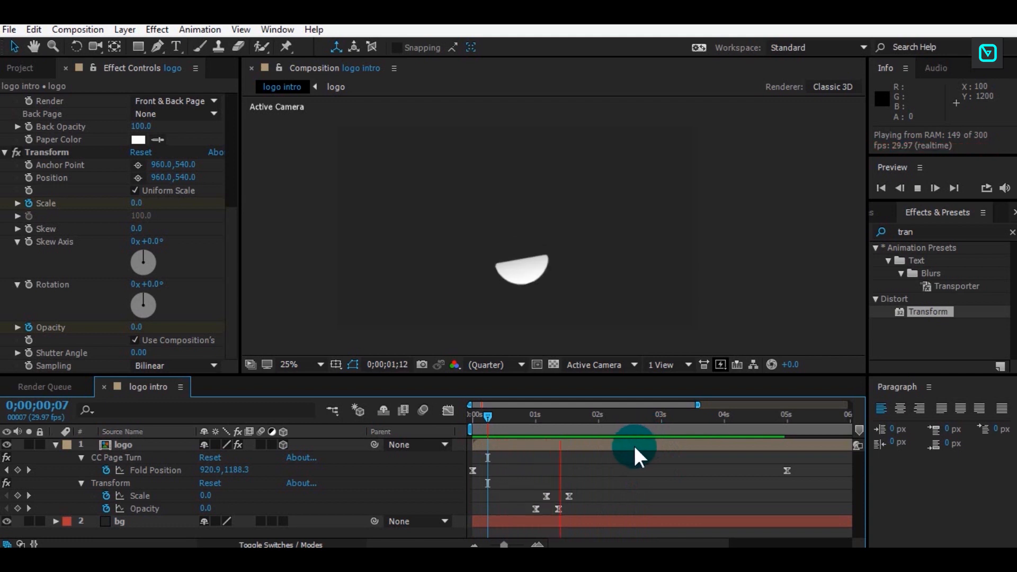
pyautogui.press('space')
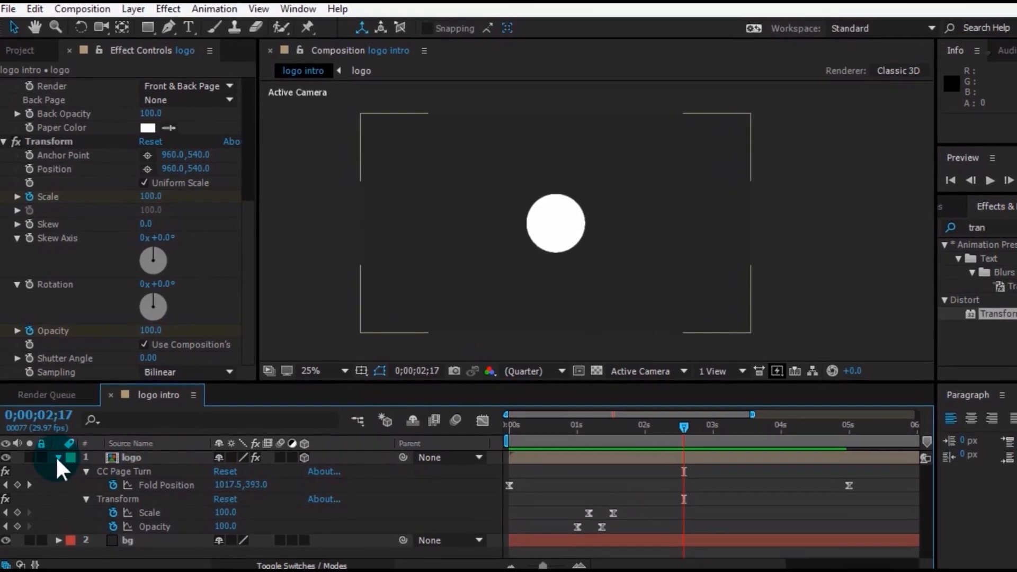
# Collapse the logo layer's properties and duplicate the layer in the logo intro composition.
pyautogui.click(58, 458)
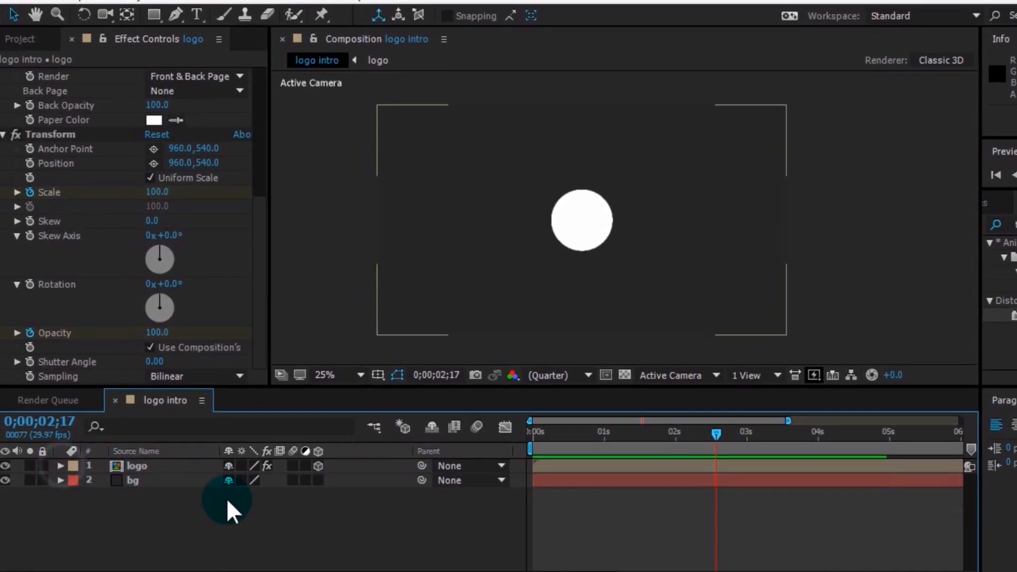
pyautogui.click(615, 472)
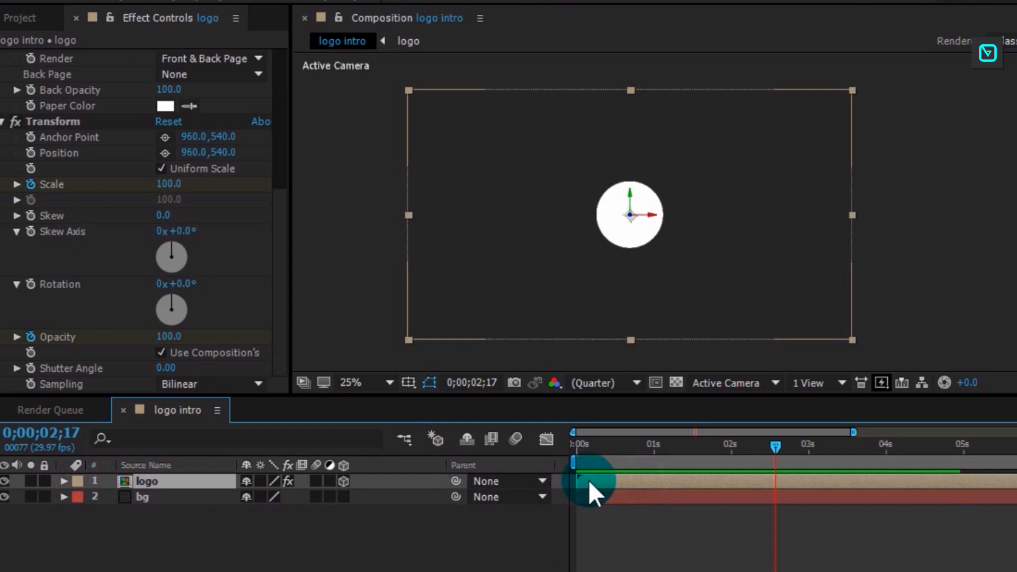
pyautogui.hotkey('ctrl', 'd')
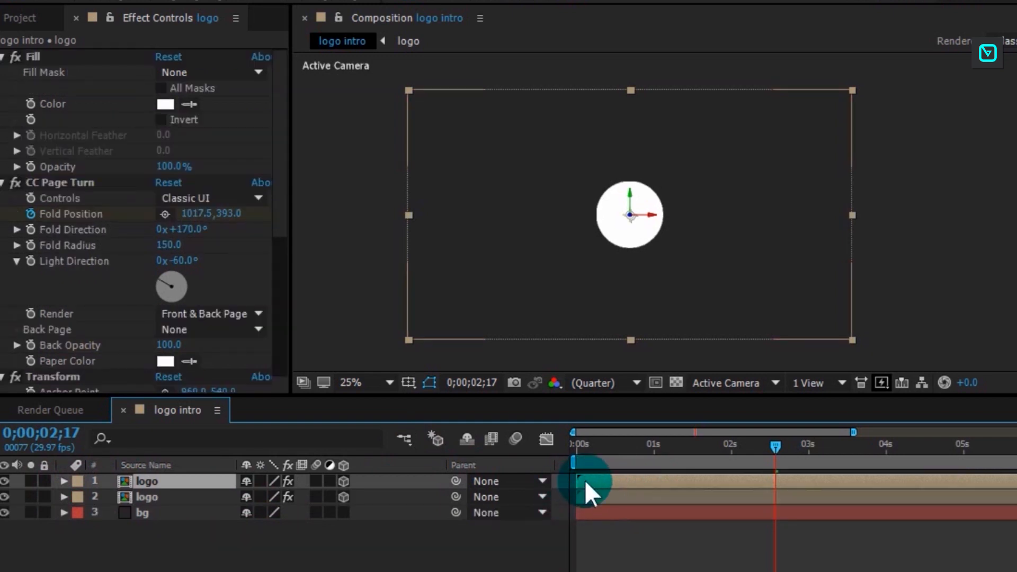
# Start the duplicated top logo layer about 6 frames later than the original and check the staggered unfolding.
pyautogui.moveTo(593, 482); pyautogui.dragTo(605, 481)
pyautogui.moveTo(610, 570); pyautogui.dragTo(613, 570)
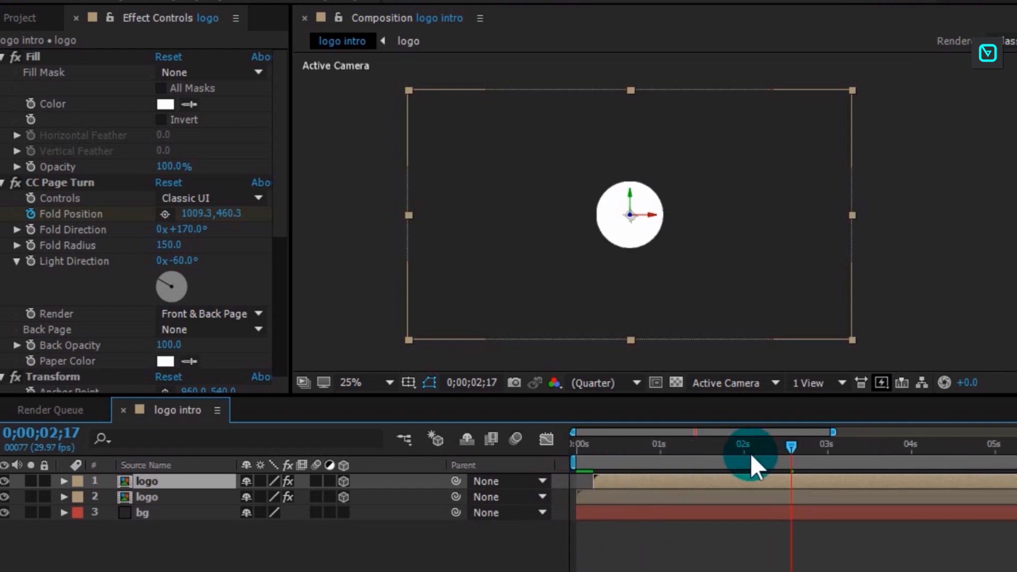
pyautogui.moveTo(789, 447); pyautogui.dragTo(570, 472)
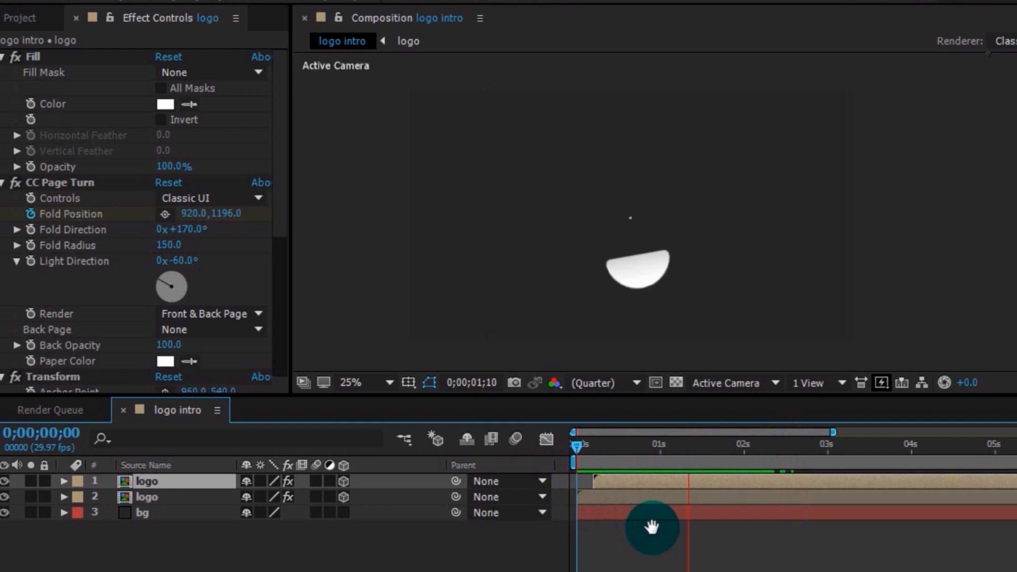
pyautogui.click(781, 444)
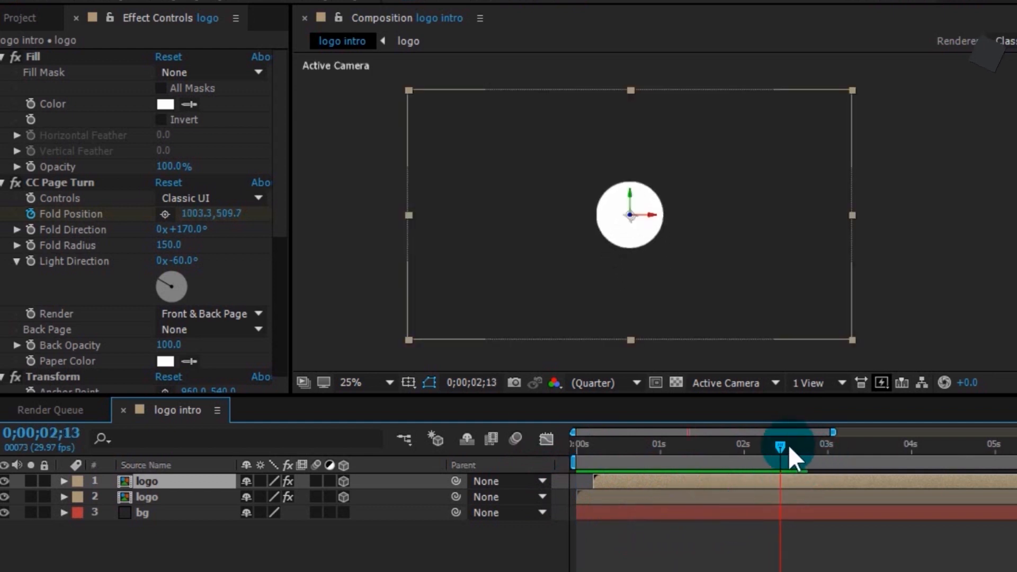
pyautogui.moveTo(782, 445); pyautogui.dragTo(629, 484)
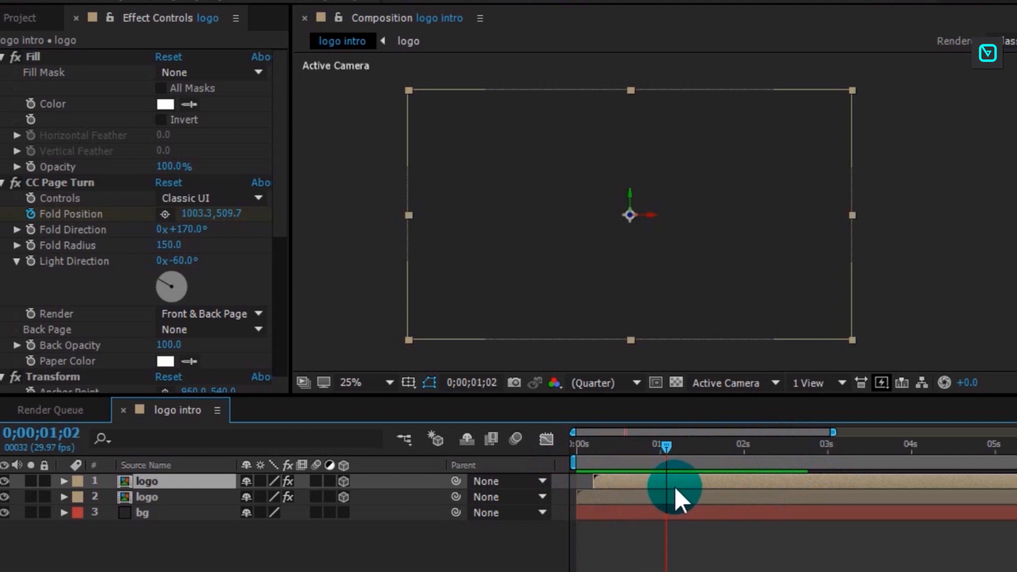
pyautogui.moveTo(694, 489); pyautogui.dragTo(714, 512)
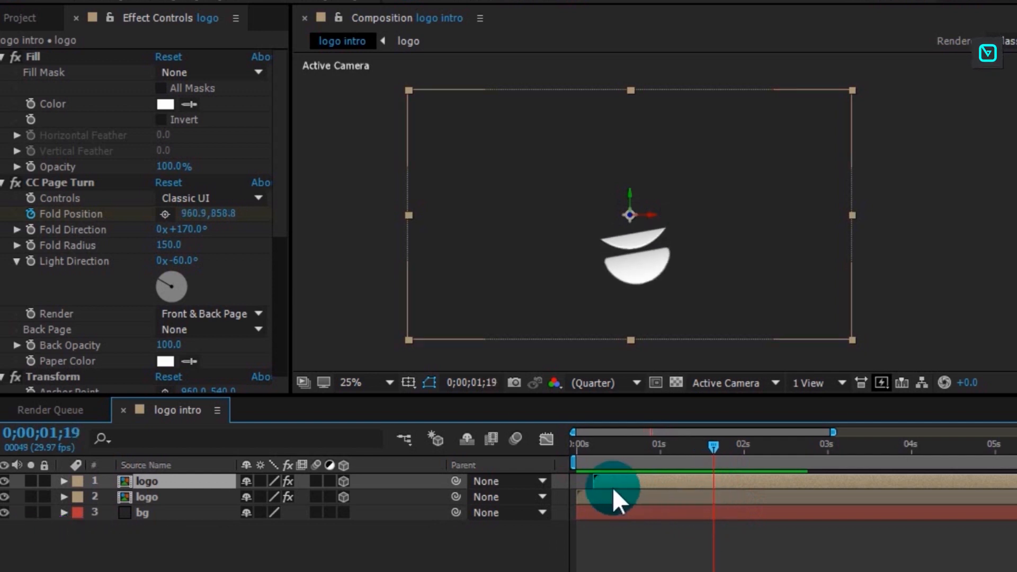
# Try a tighter offset of about 2 frames for the top logo layer and preview it from the start.
pyautogui.moveTo(611, 480); pyautogui.dragTo(601, 478)
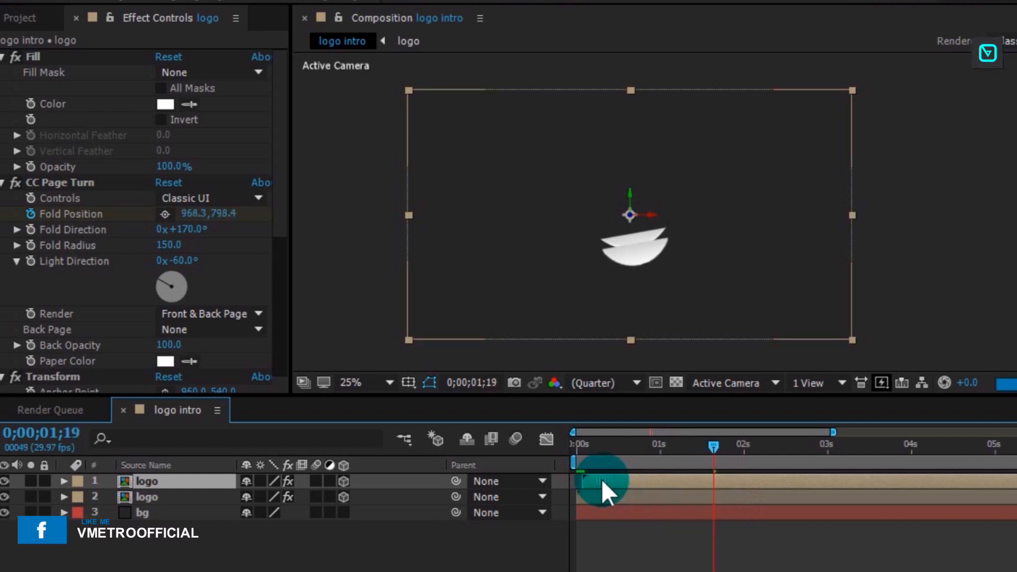
pyautogui.moveTo(710, 444); pyautogui.dragTo(541, 465)
pyautogui.press('space')
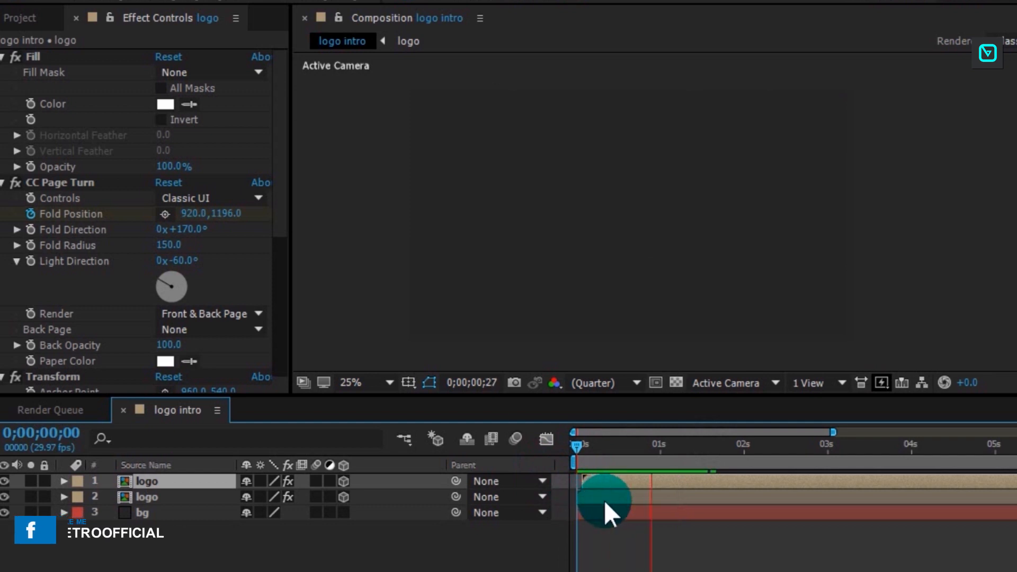
pyautogui.press('space')
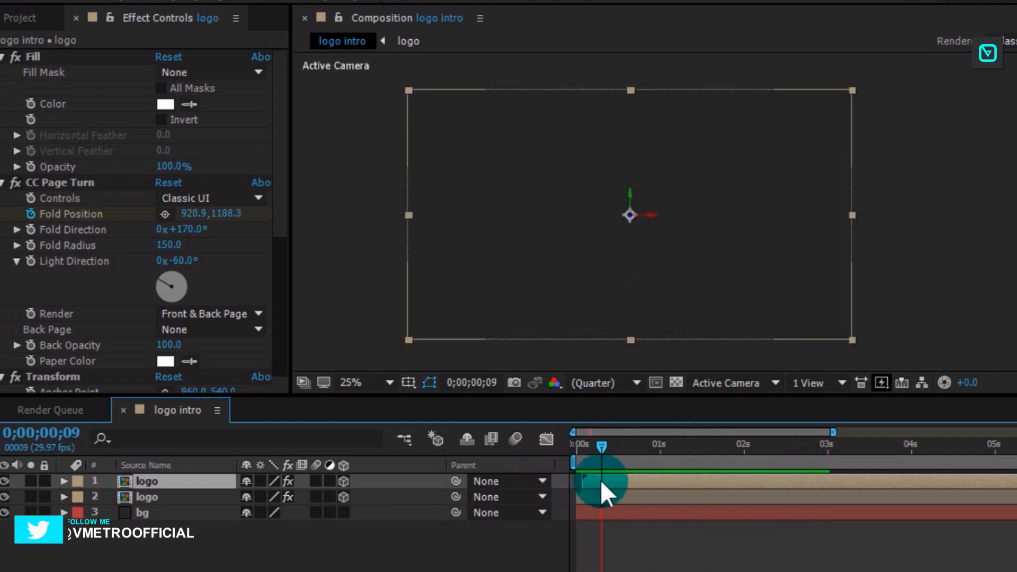
# Move the top logo layer's start to about 5 frames into the composition and preview the animation.
pyautogui.moveTo(593, 480); pyautogui.dragTo(564, 451)
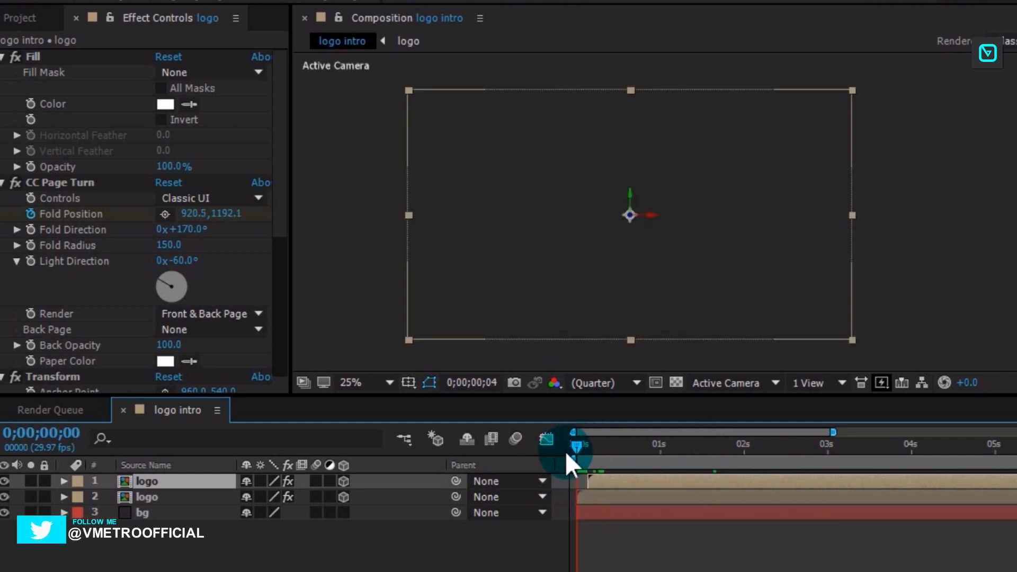
pyautogui.press('space')
pyautogui.press('space')
pyautogui.moveTo(821, 441); pyautogui.dragTo(608, 477)
pyautogui.press('space')
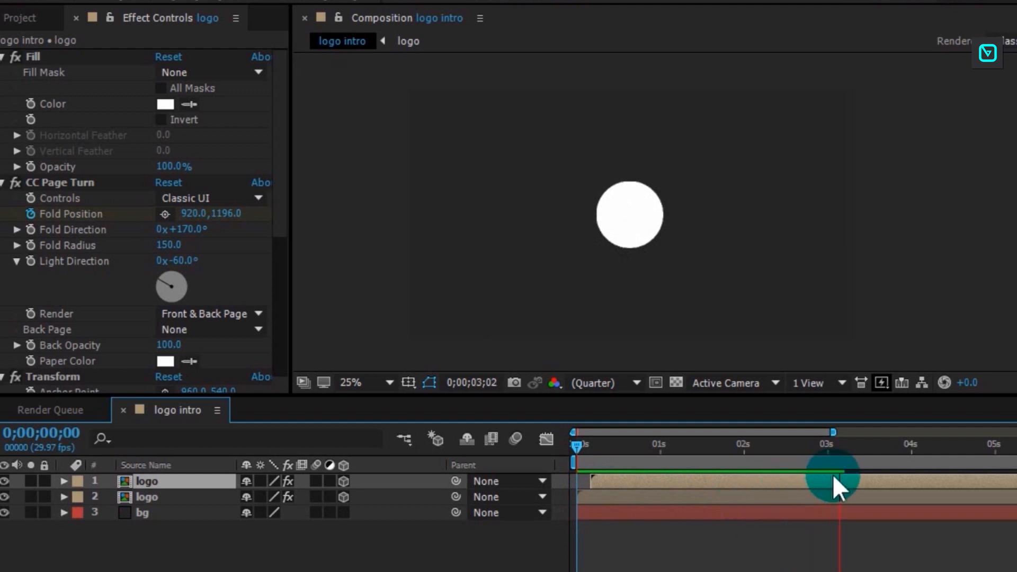
# Try starting the top logo layer about 3 frames into the composition and preview it.
pyautogui.moveTo(653, 481); pyautogui.dragTo(648, 481)
pyautogui.press('space')
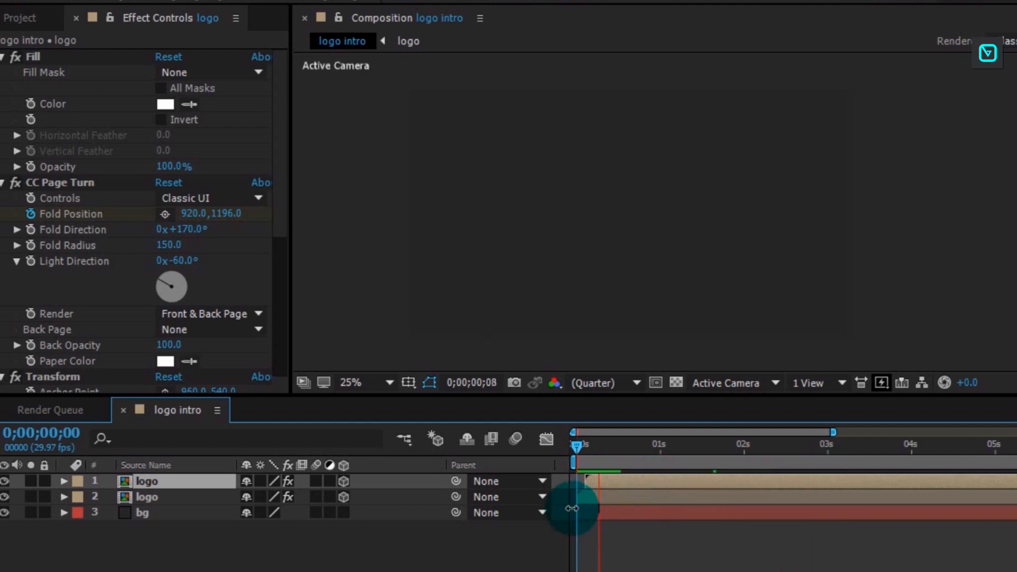
pyautogui.press('space')
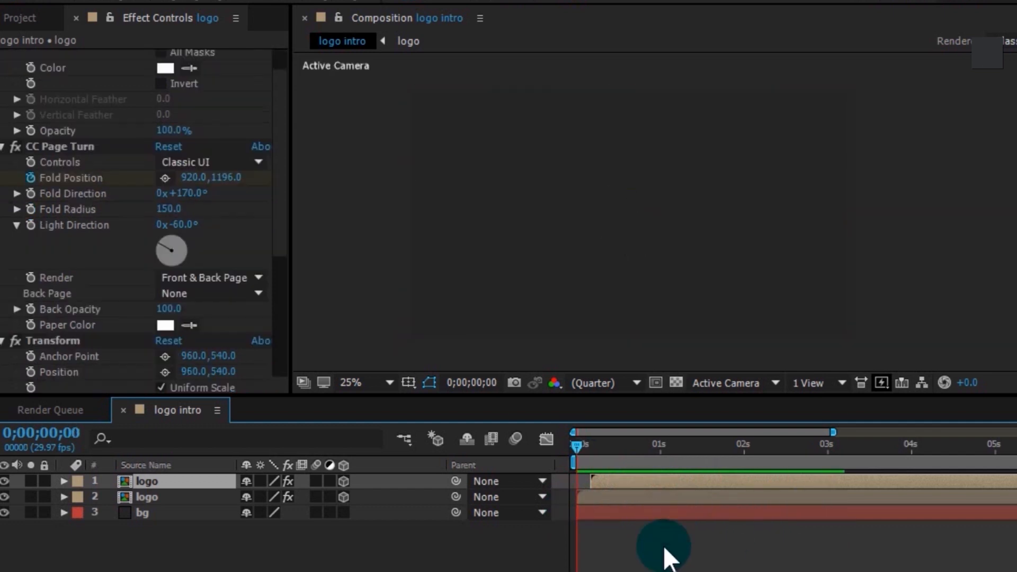
# Set the top logo layer's CC Page Turn Paper Color to light blue and match its Fill color to it.
pyautogui.moveTo(694, 455); pyautogui.dragTo(725, 455)
pyautogui.click(168, 325)
pyautogui.click(660, 288)
pyautogui.moveTo(512, 197); pyautogui.dragTo(584, 170)
pyautogui.click(796, 180)
pyautogui.click(189, 68)
pyautogui.click(169, 325)
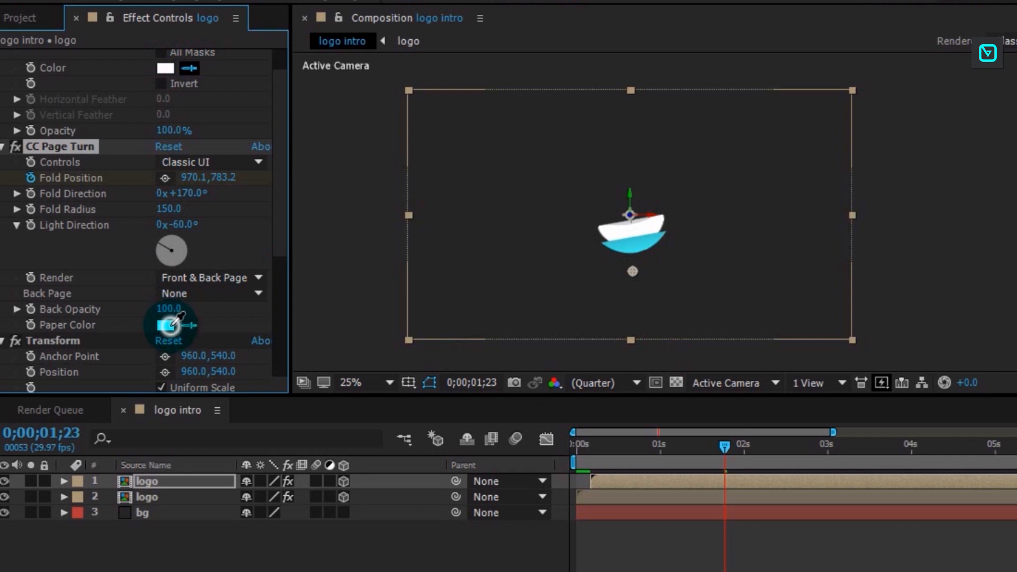
# Duplicate the light blue logo layer and start the copy about 5 frames later.
pyautogui.click(749, 483)
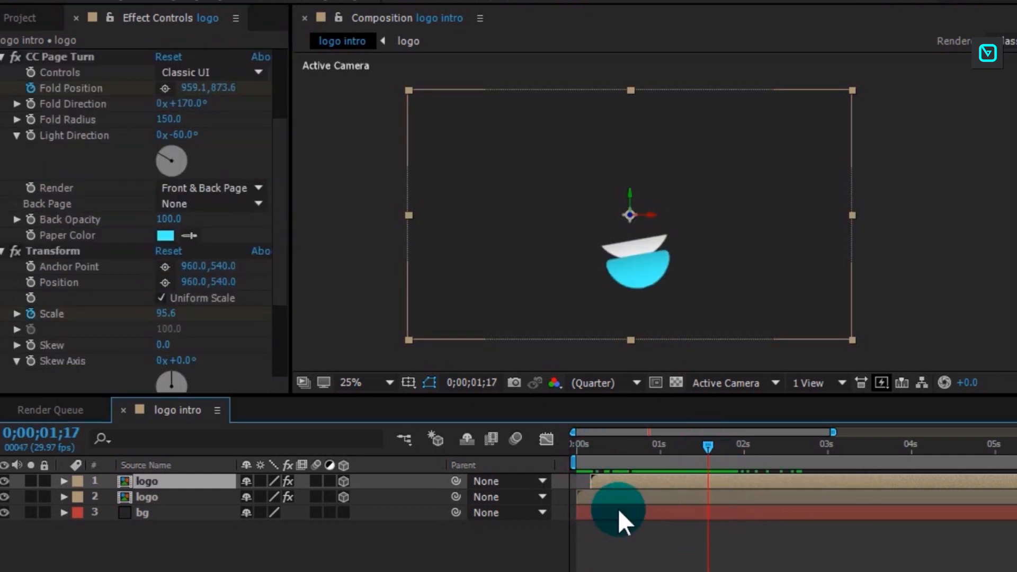
pyautogui.hotkey('ctrl', 'd')
pyautogui.moveTo(630, 479); pyautogui.dragTo(644, 477)
# Change the new copy's Paper Color to turquoise green and sample that color for its Fill effect.
pyautogui.click(165, 361)
pyautogui.moveTo(661, 286); pyautogui.dragTo(668, 303)
pyautogui.click(792, 173)
pyautogui.click(190, 104)
pyautogui.click(164, 360)
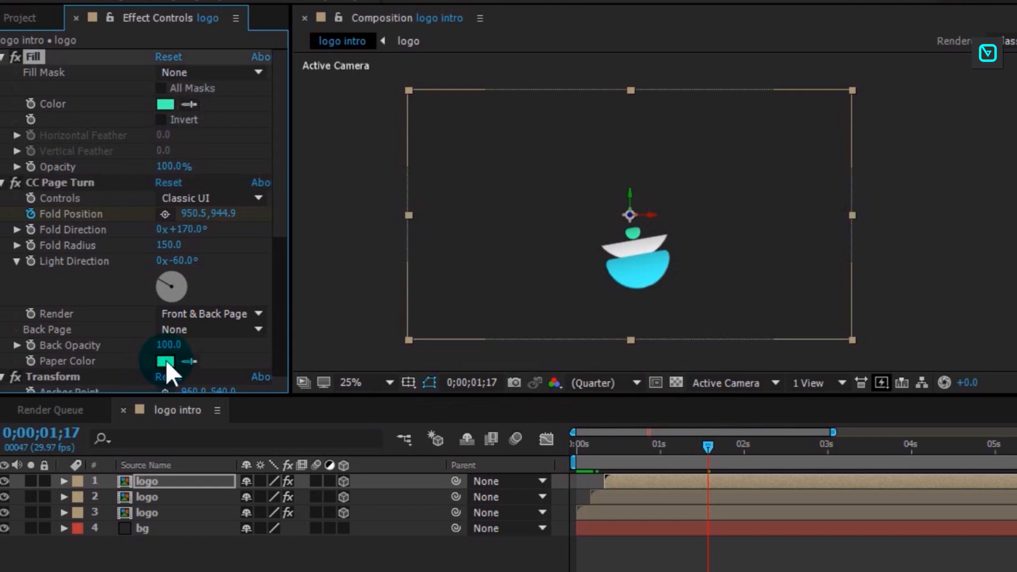
# Duplicate the turquoise logo layer with a start about 5 frames later, and color the copy's paper and Fill light green.
pyautogui.click(630, 479)
pyautogui.hotkey('ctrl', 'd')
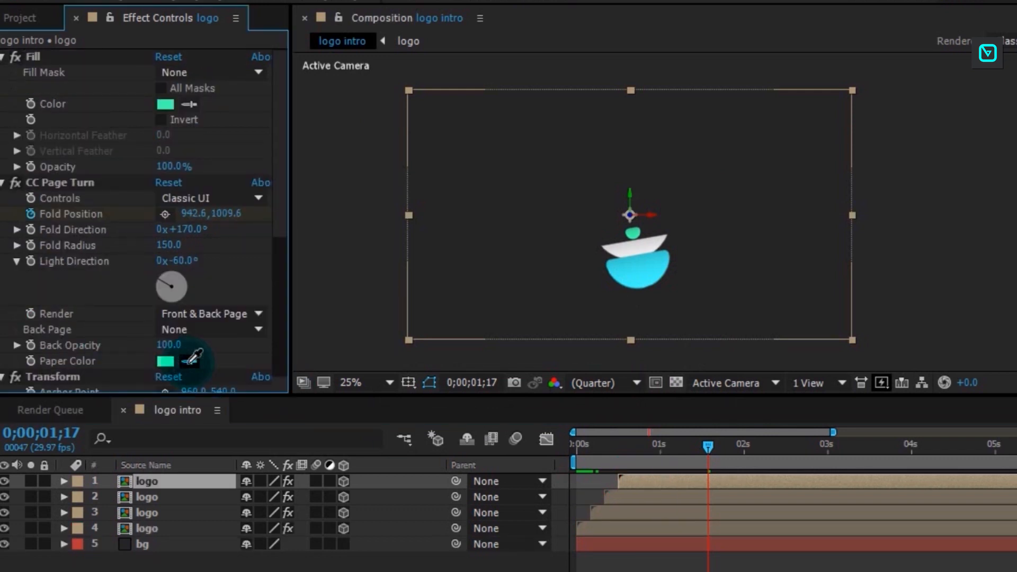
pyautogui.click(165, 360)
pyautogui.moveTo(671, 310); pyautogui.dragTo(668, 336)
pyautogui.press('Return')
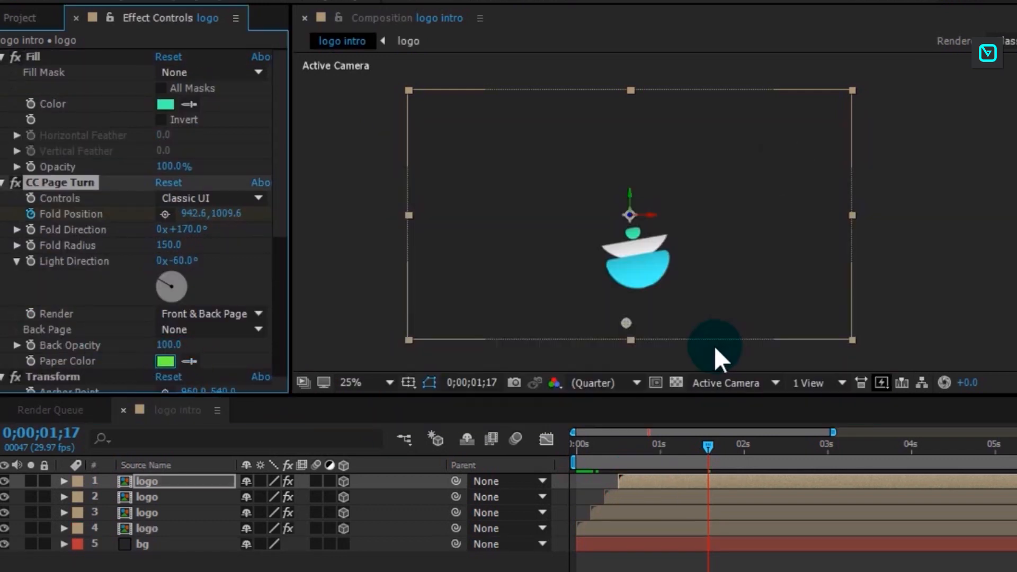
pyautogui.click(189, 104)
pyautogui.click(165, 361)
# Duplicate the light green logo layer and start the copy about 4 frames later.
pyautogui.click(689, 480)
pyautogui.click(665, 481)
pyautogui.hotkey('ctrl', 'd')
pyautogui.moveTo(665, 481); pyautogui.dragTo(676, 480)
# Set the top logo layer's Paper Color to yellow F3FE44 and match its Fill color.
pyautogui.click(165, 361)
pyautogui.moveTo(672, 349); pyautogui.dragTo(668, 367)
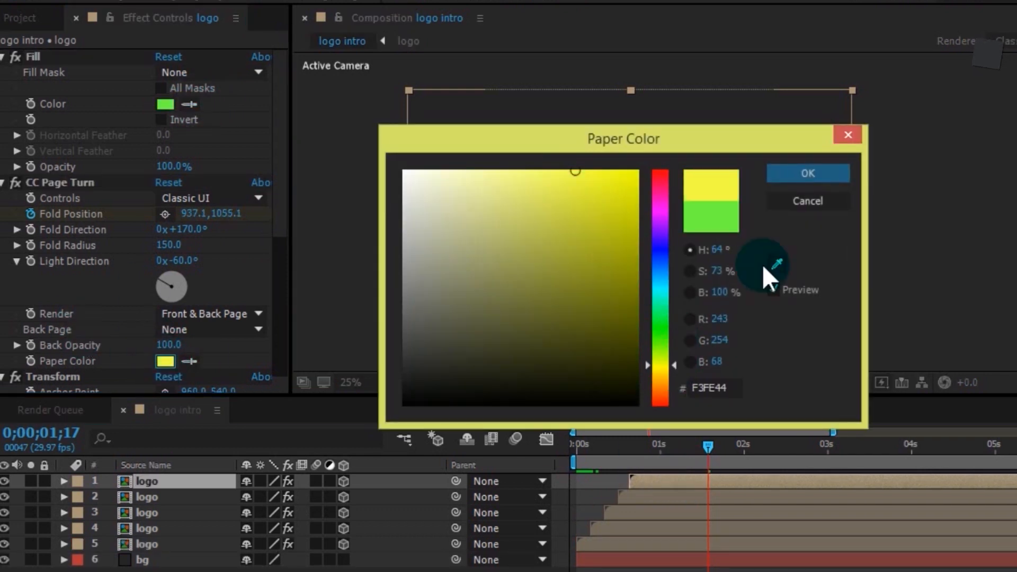
pyautogui.click(807, 173)
pyautogui.click(189, 104)
pyautogui.click(164, 361)
# Recolor the top logo layer with orange FE8E44 as both its Paper Color and its Fill color.
pyautogui.moveTo(742, 445); pyautogui.dragTo(842, 540)
pyautogui.click(165, 360)
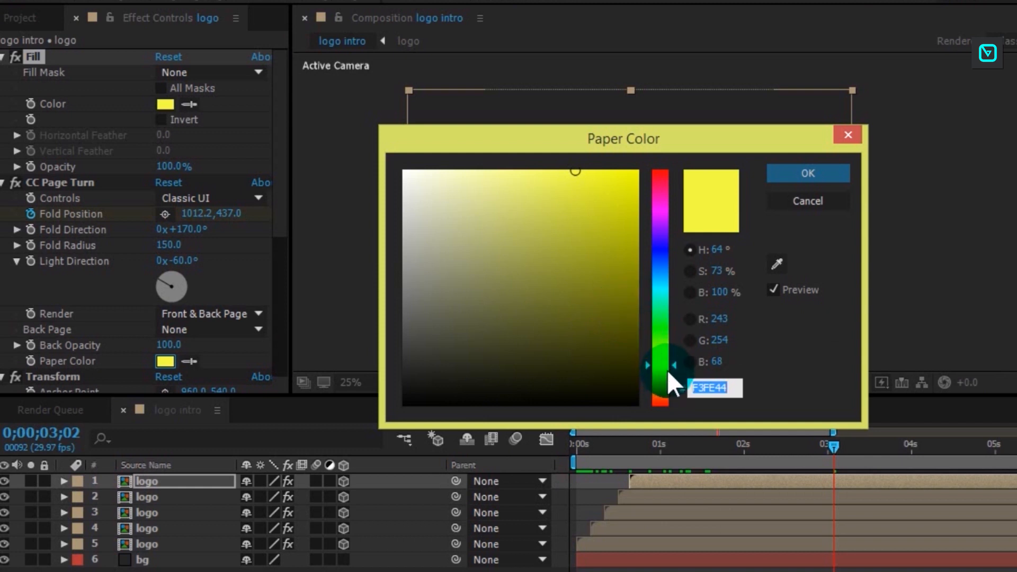
pyautogui.moveTo(670, 361); pyautogui.dragTo(671, 390)
pyautogui.click(808, 170)
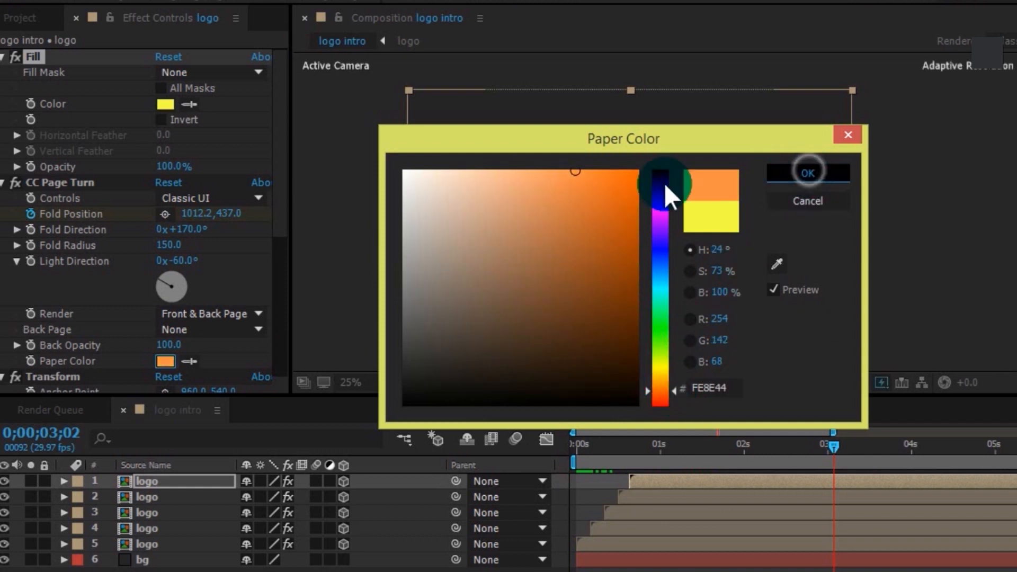
pyautogui.click(189, 104)
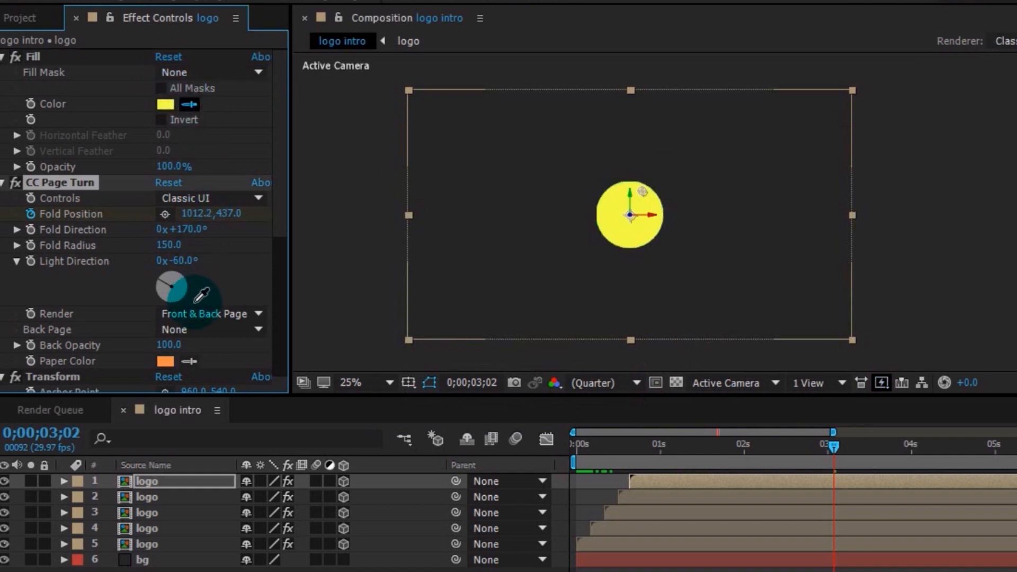
pyautogui.click(189, 361)
pyautogui.click(166, 362)
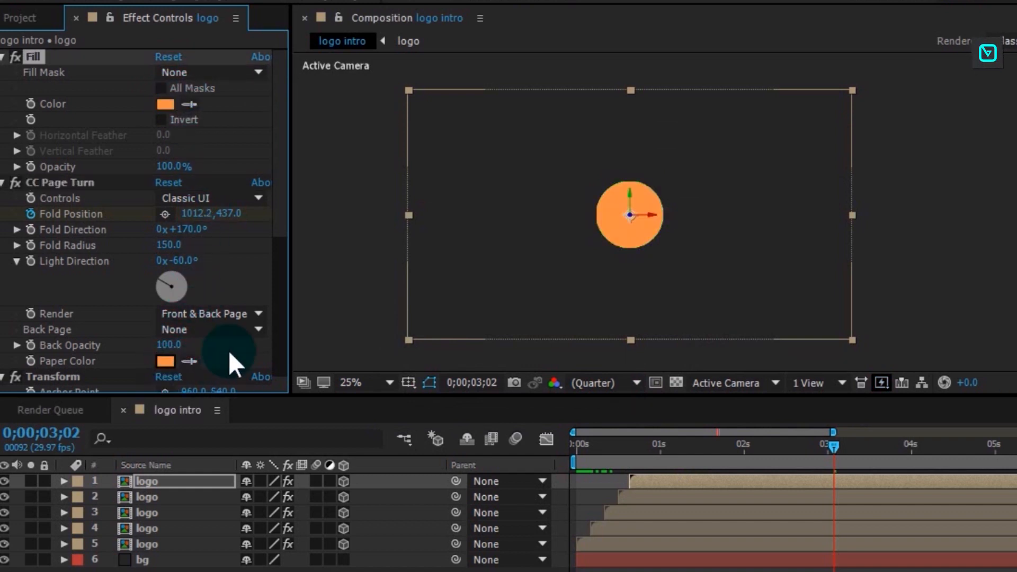
# Preview the staggered multicolored unfolding from the start of the composition.
pyautogui.moveTo(825, 438); pyautogui.dragTo(561, 496)
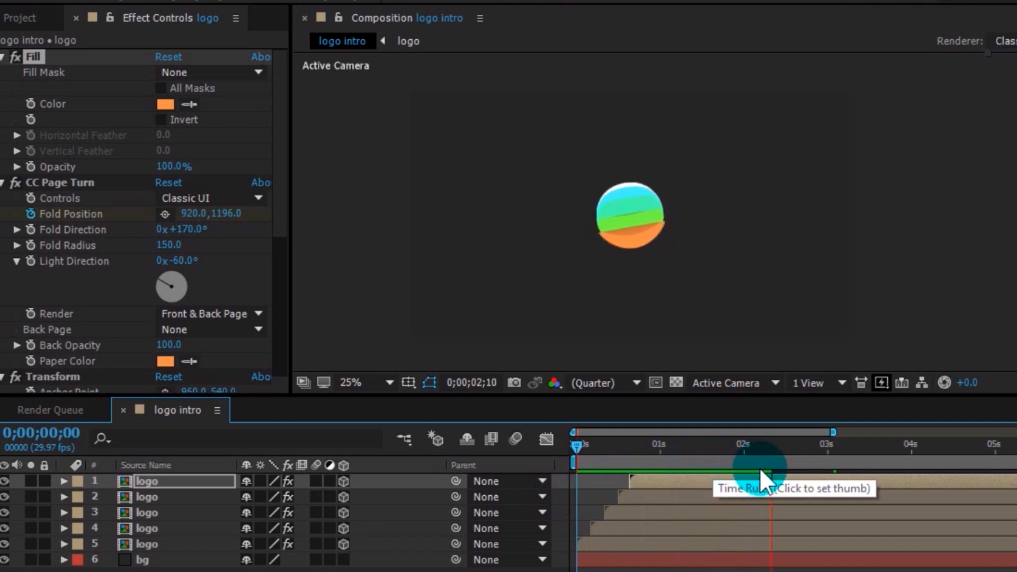
pyautogui.click(828, 472)
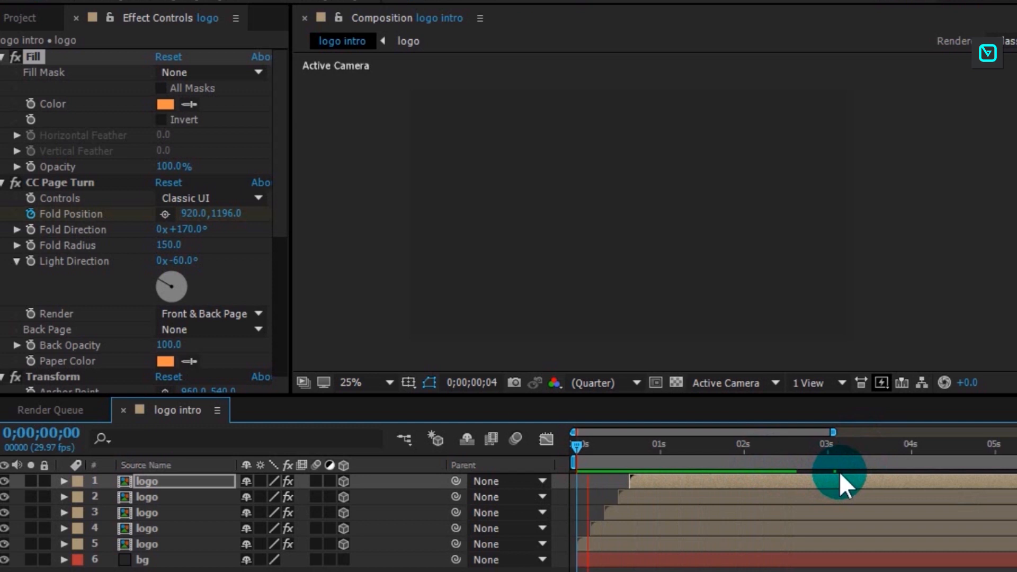
pyautogui.moveTo(599, 446); pyautogui.dragTo(821, 480)
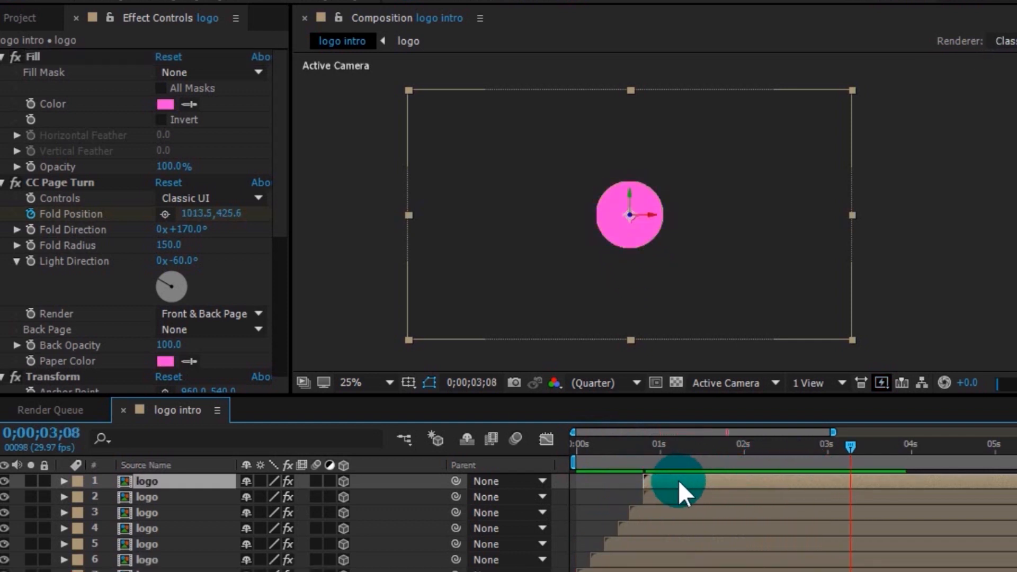
# Start the topmost pink logo copy about 4 frames later and set its Paper Color to white FFFFFF.
pyautogui.moveTo(681, 478); pyautogui.dragTo(791, 477)
pyautogui.click(687, 446)
pyautogui.click(166, 361)
pyautogui.moveTo(526, 239); pyautogui.dragTo(315, 142)
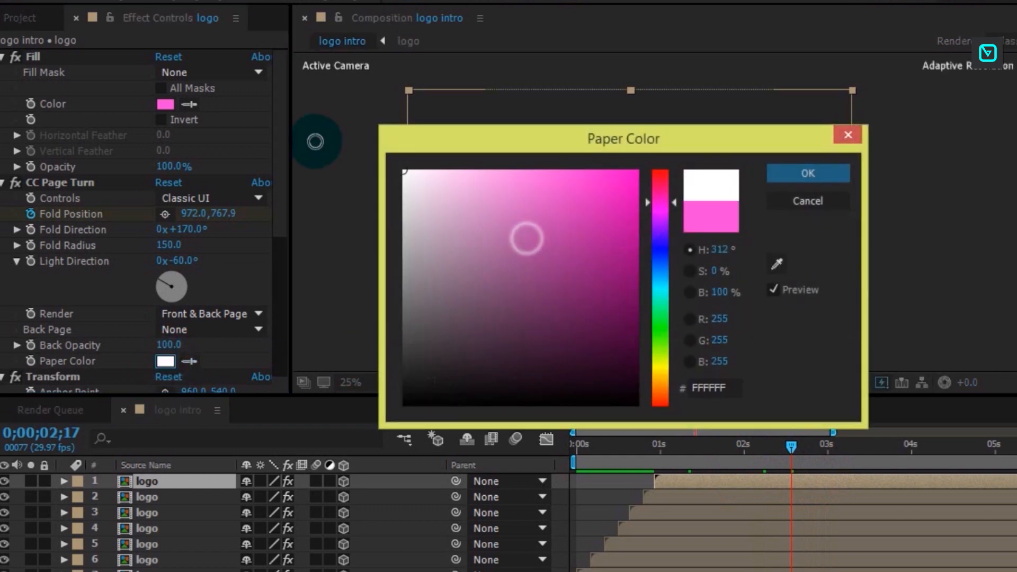
pyautogui.click(794, 177)
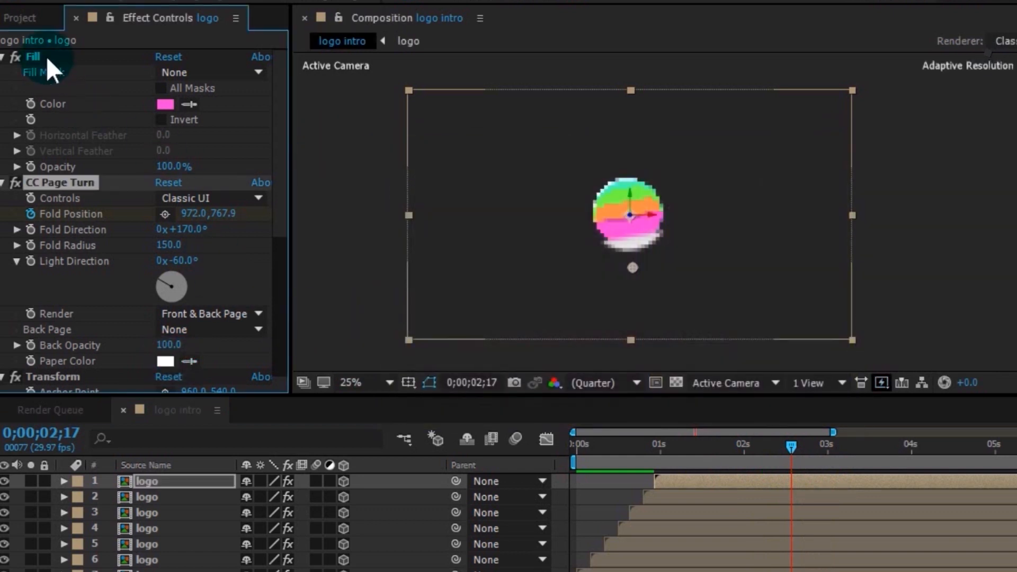
# Delete the Fill effect from the top logo layer and scrub through the reveal of the original logo.
pyautogui.click(46, 56)
pyautogui.press('Delete')
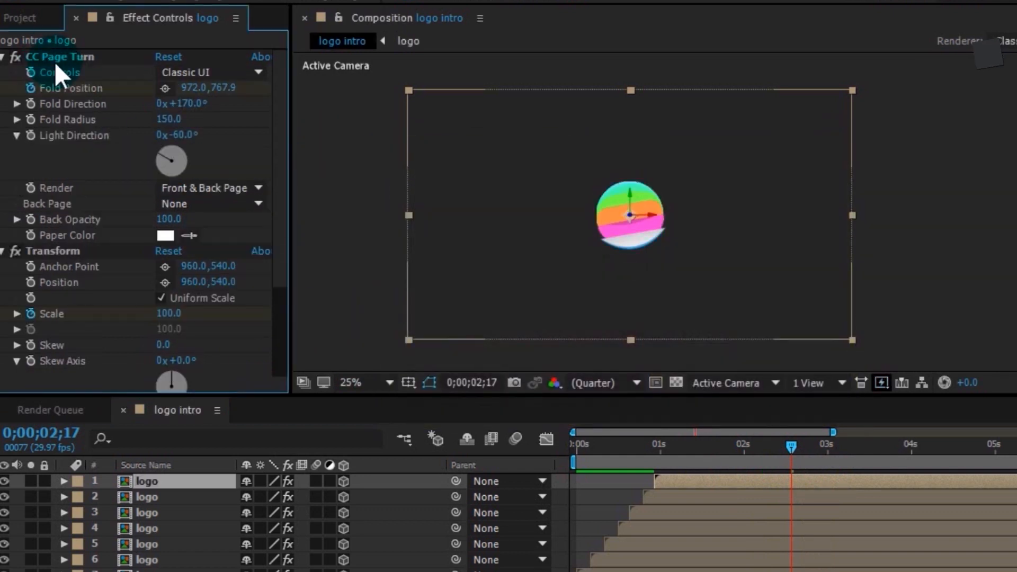
pyautogui.moveTo(792, 446); pyautogui.dragTo(870, 467)
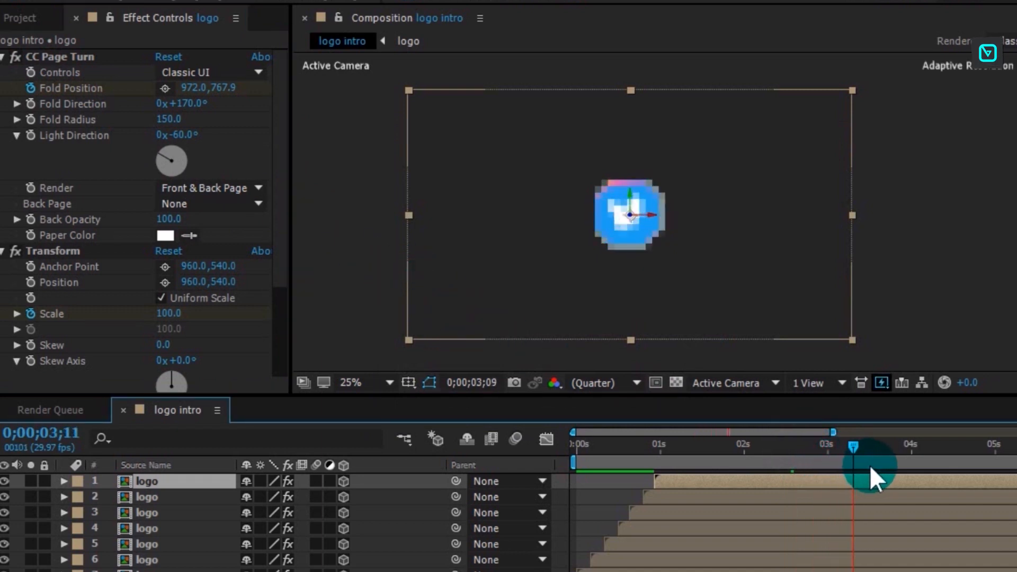
pyautogui.moveTo(761, 466); pyautogui.dragTo(746, 469)
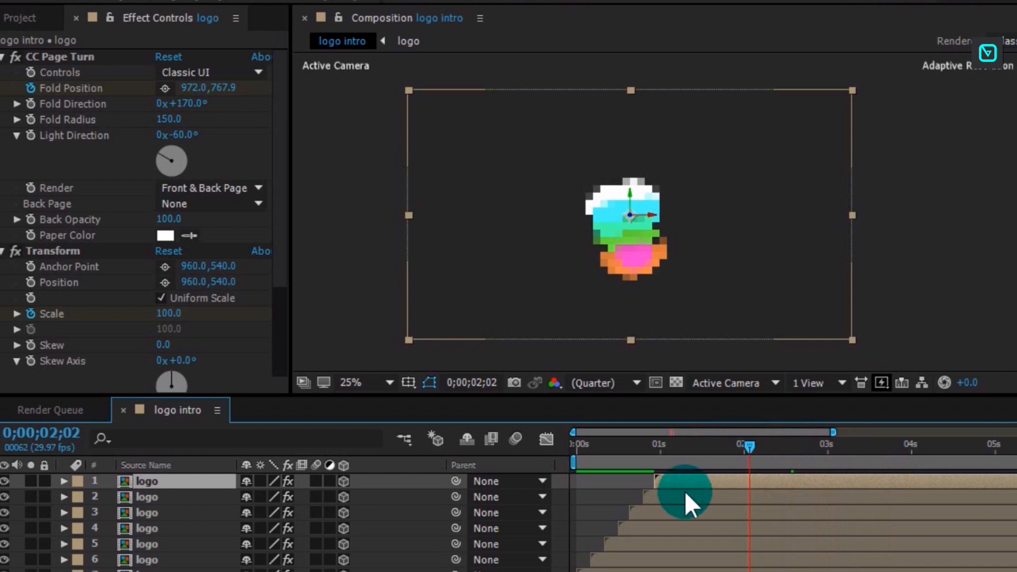
# Recolor the pink second logo layer's Paper Color and Fill to light blue and preview the finished unfolding.
pyautogui.click(700, 495)
pyautogui.click(165, 361)
pyautogui.moveTo(669, 336); pyautogui.dragTo(662, 282)
pyautogui.click(834, 173)
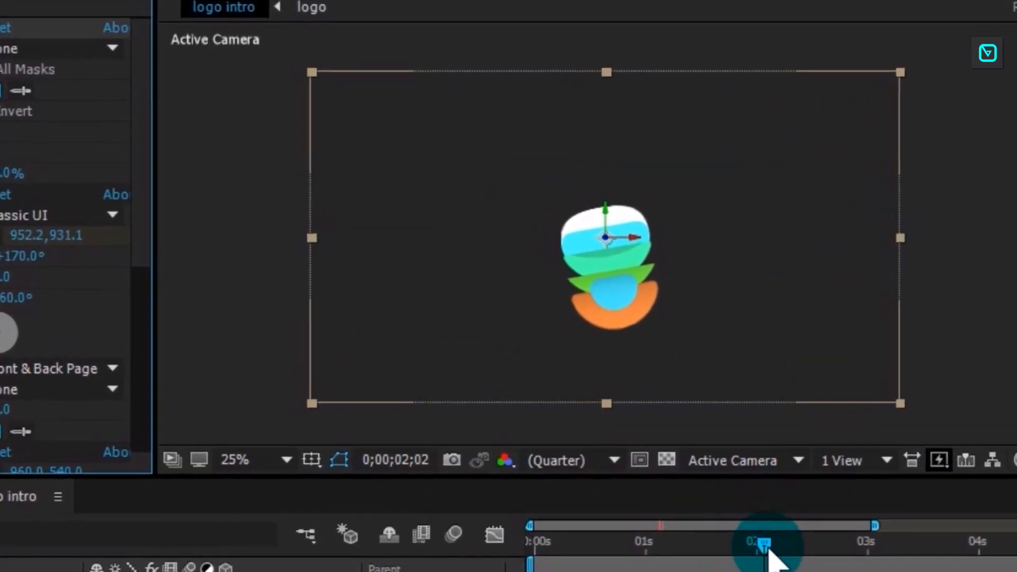
pyautogui.moveTo(753, 466); pyautogui.dragTo(684, 468)
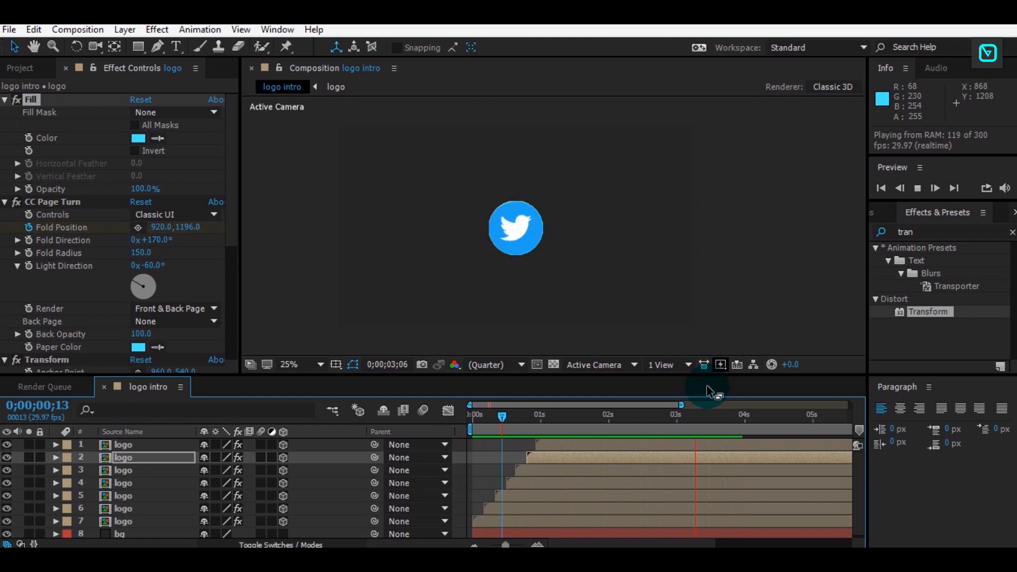
pyautogui.press('space')
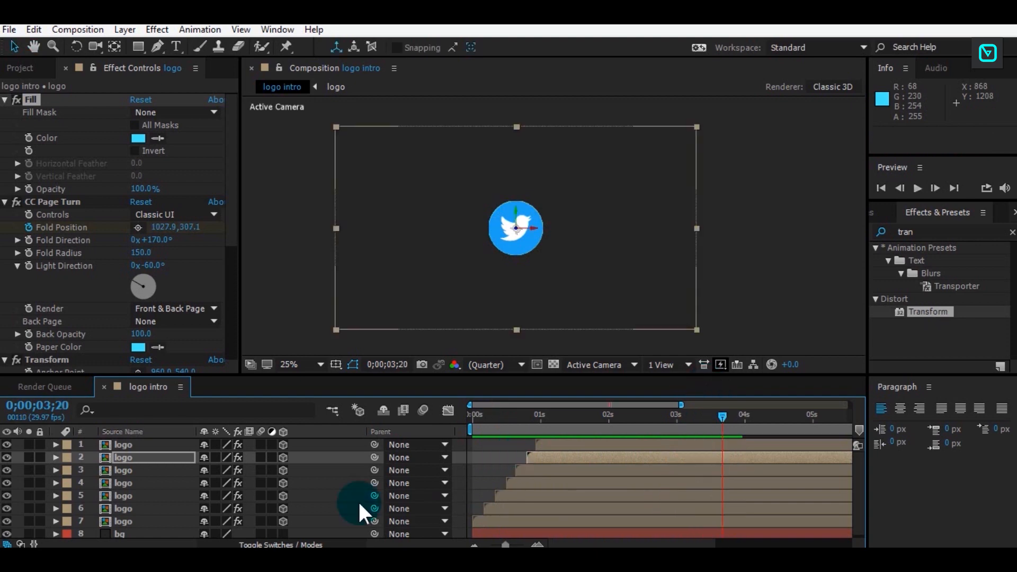
# Create a new empty text layer in the logo intro composition.
pyautogui.click(74, 30)
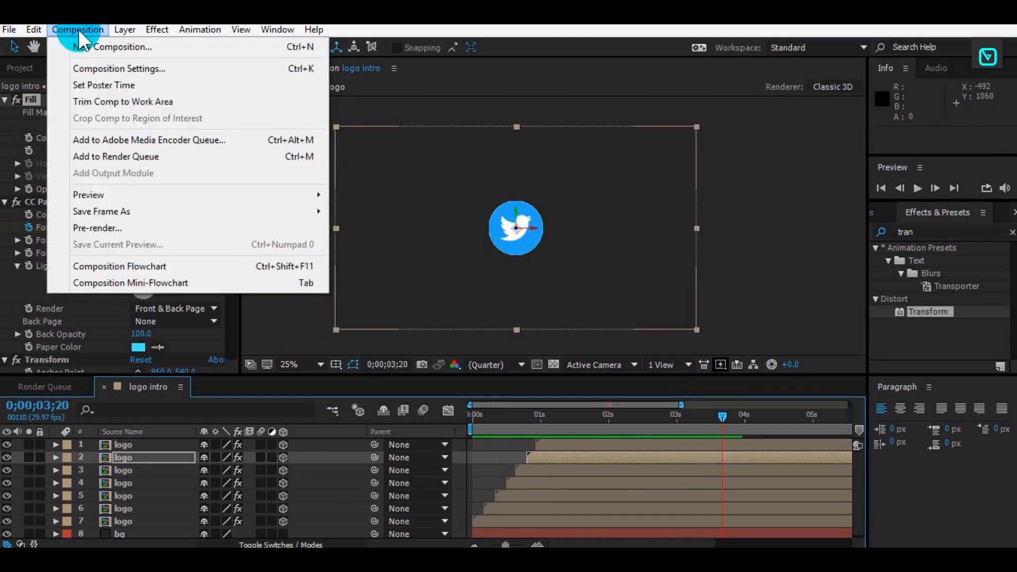
pyautogui.moveTo(125, 30)
pyautogui.moveTo(193, 27)
pyautogui.click(448, 41)
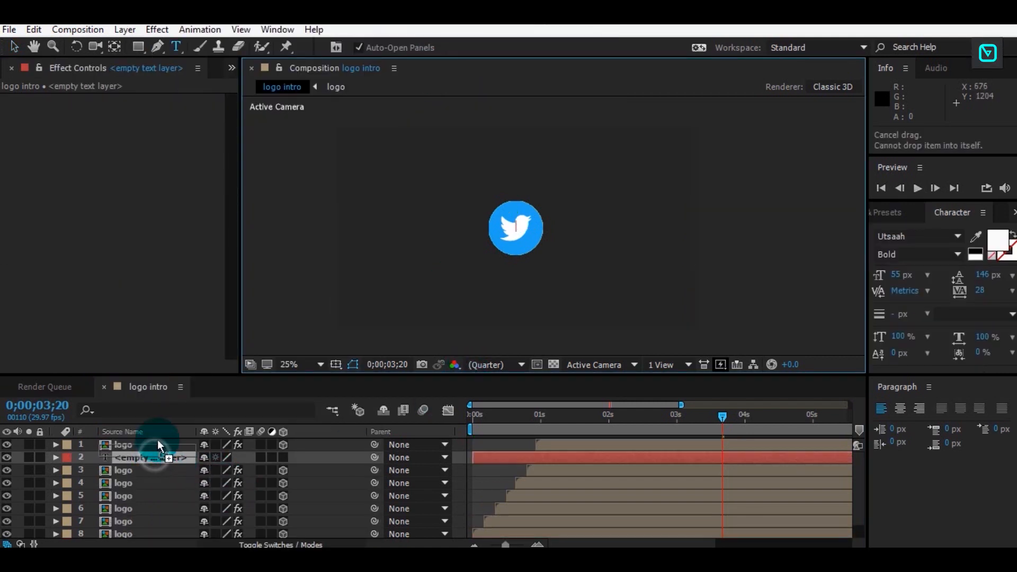
# Place a text layer above all the logo copies and enter the text YOUR TEXT HERE.
pyautogui.moveTo(158, 446); pyautogui.dragTo(148, 461)
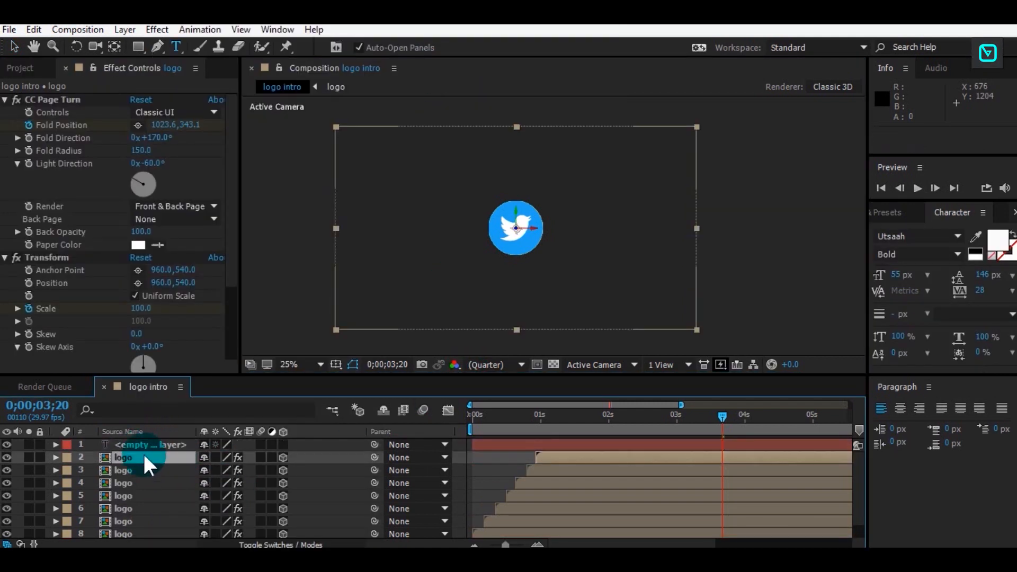
pyautogui.click(151, 445)
pyautogui.click(480, 244)
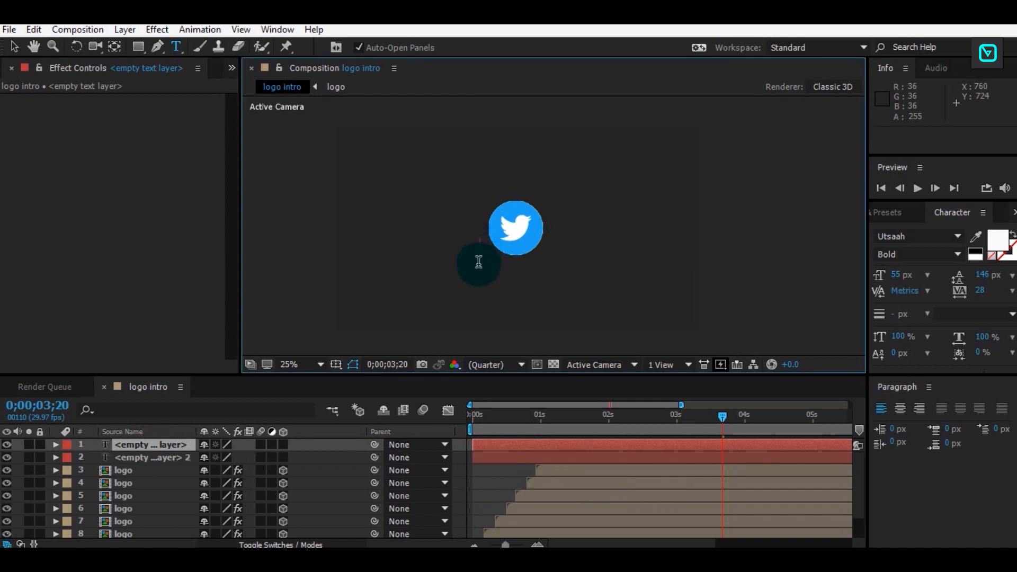
pyautogui.write('sd')
pyautogui.press('BackSpace')
pyautogui.press('BackSpace')
pyautogui.write('yo')
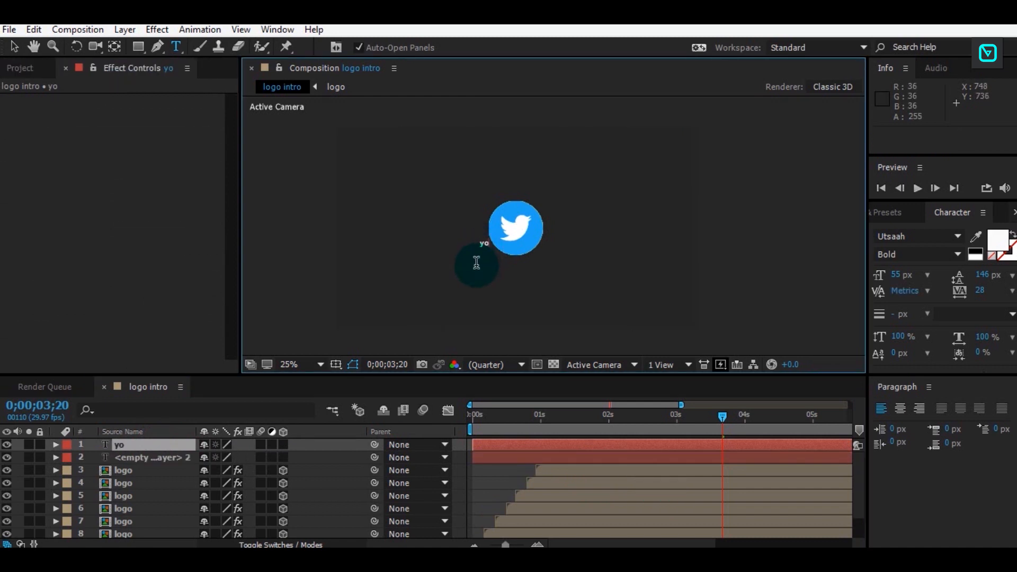
pyautogui.press('BackSpace')
pyautogui.press('BackSpace')
pyautogui.press('BackSpace')
pyautogui.press('BackSpace')
pyautogui.write('YOUR TEXT')
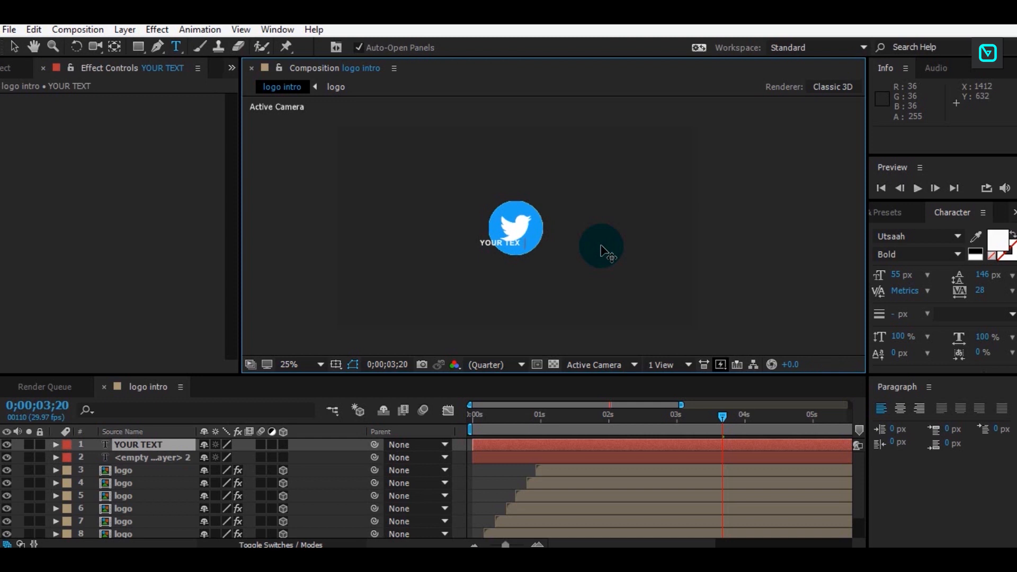
pyautogui.write(' HERE')
# Move the text just below the Twitter logo, centred under it, and delete the leftover empty text layer.
pyautogui.click(14, 47)
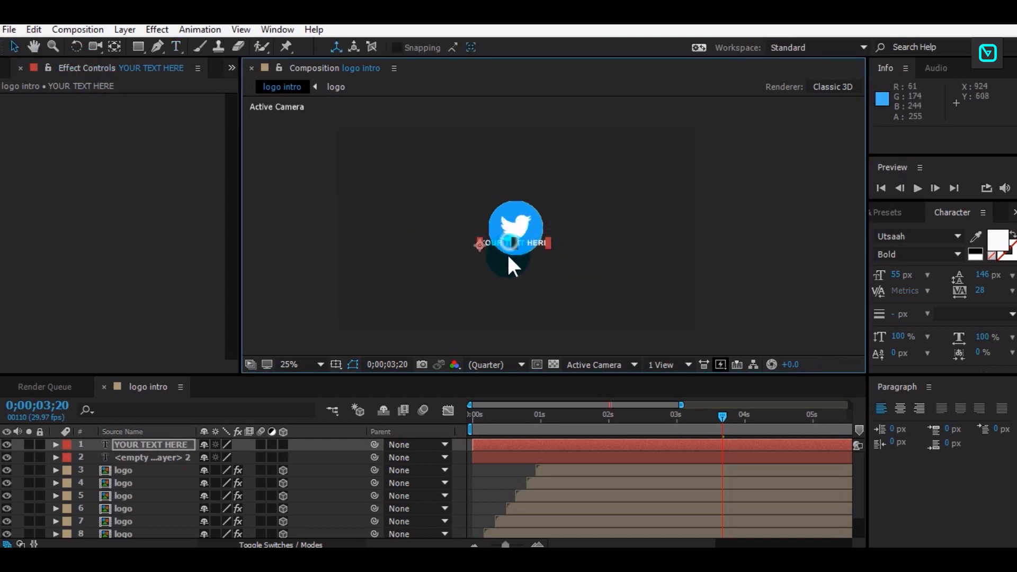
pyautogui.moveTo(501, 245); pyautogui.dragTo(504, 268)
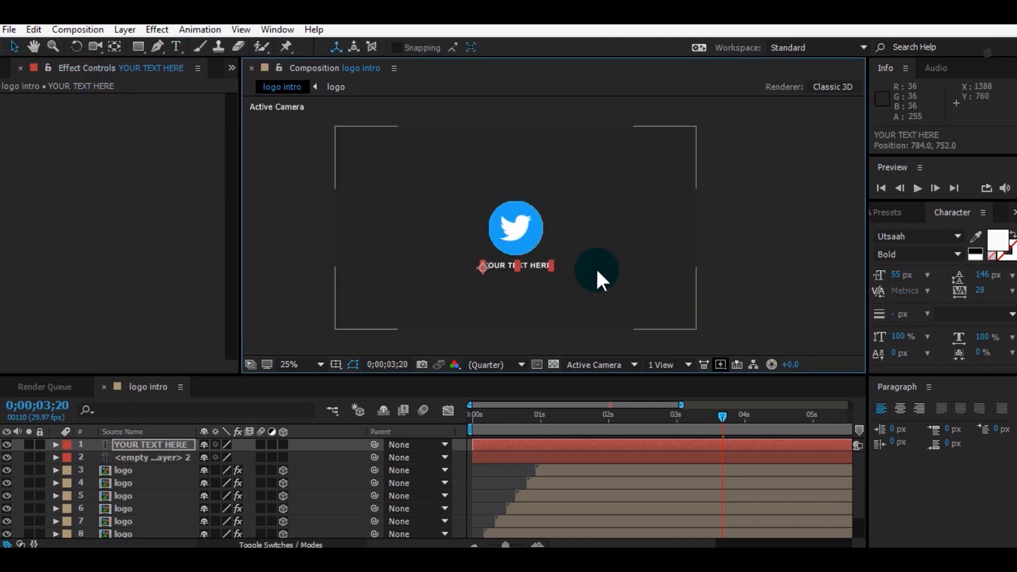
pyautogui.click(524, 456)
pyautogui.press('Delete')
pyautogui.click(523, 443)
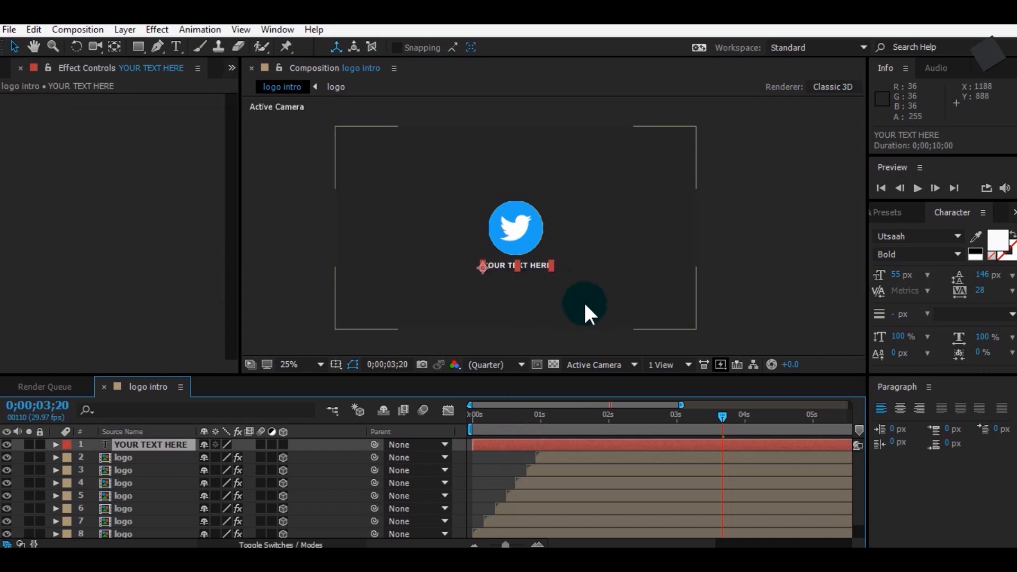
# Set the font style of the YOUR TEXT HERE layer to Regular.
pyautogui.click(956, 254)
pyautogui.click(930, 287)
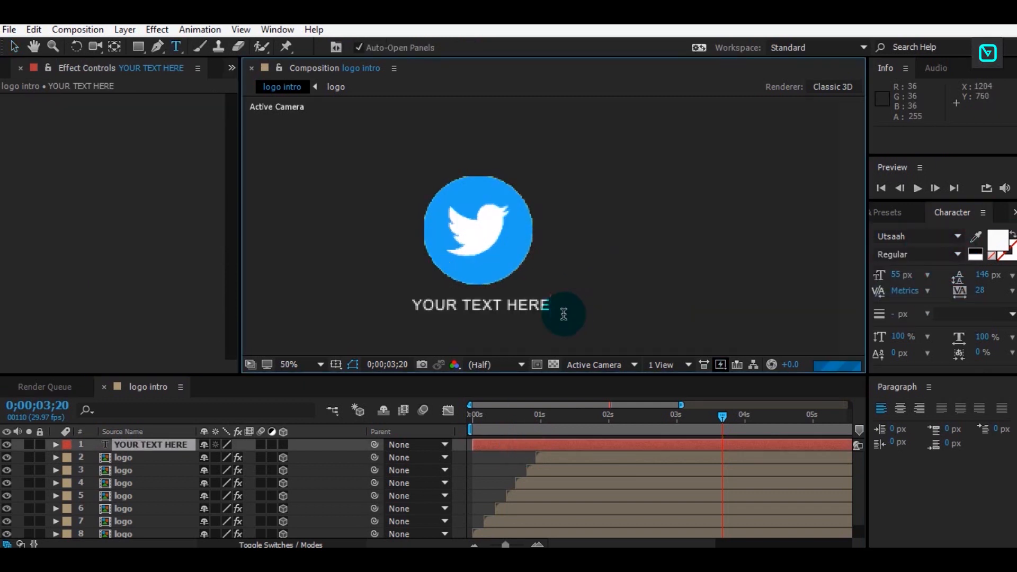
pyautogui.scroll(-1, 578, 276)
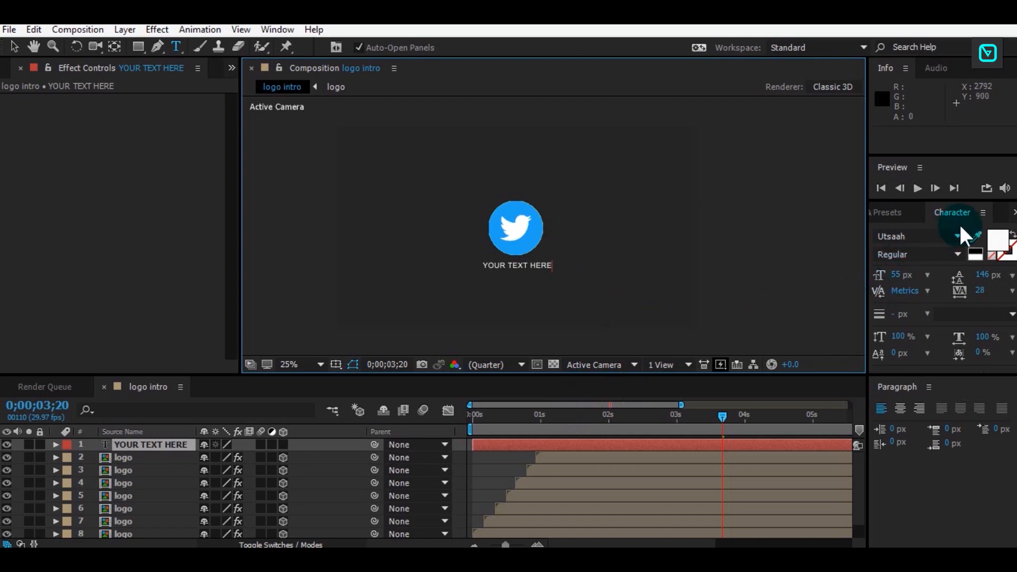
# Apply the third preset of the 3D Text animation presets, a 3D Cascade, to the YOUR TEXT HERE layer.
pyautogui.click(883, 212)
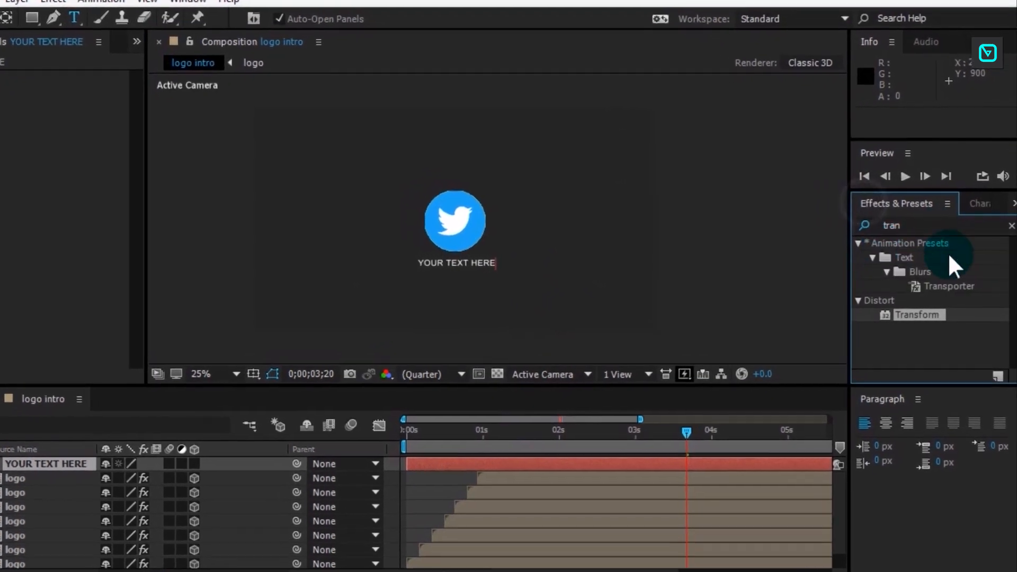
pyautogui.click(945, 229)
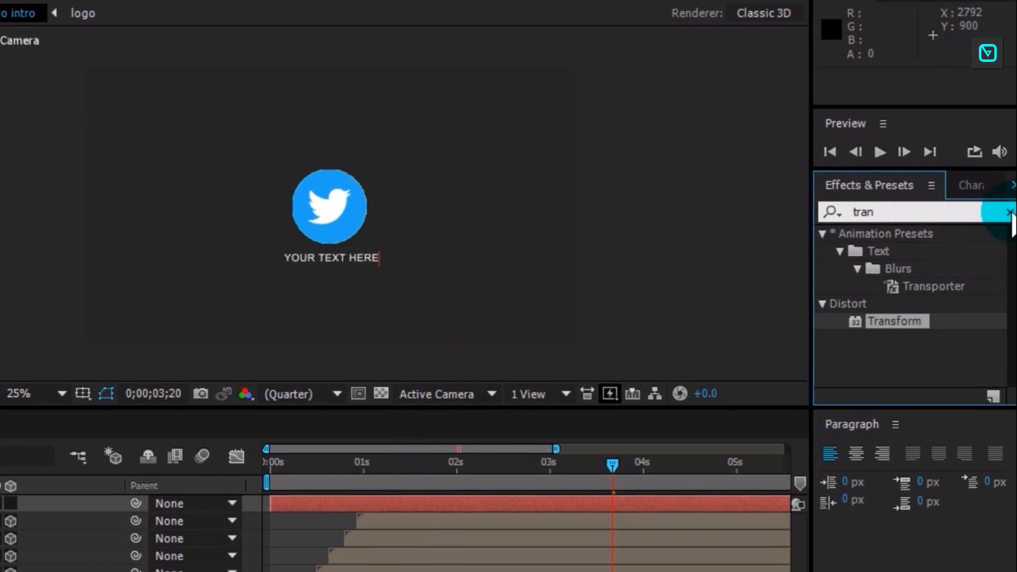
pyautogui.click(1011, 219)
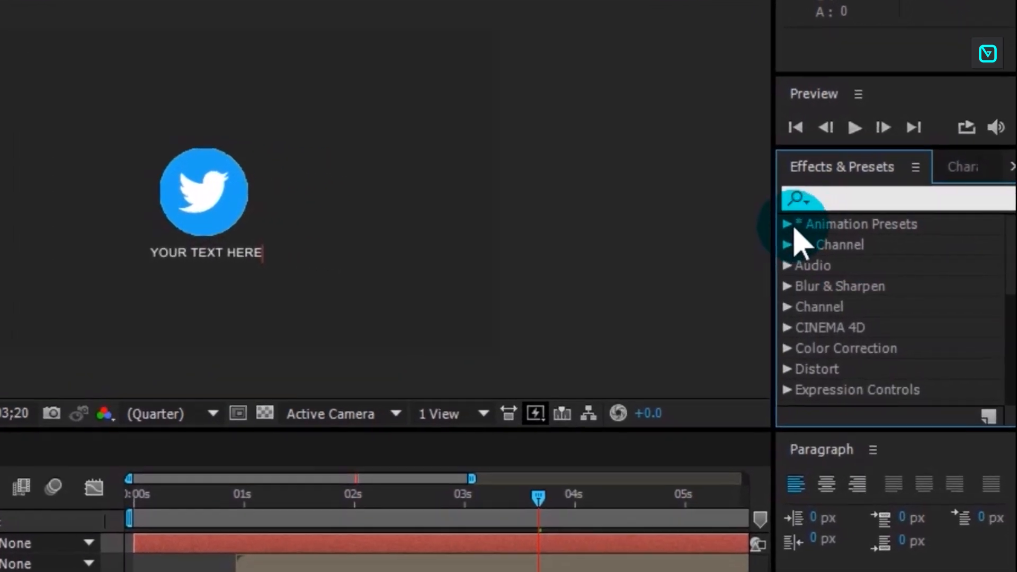
pyautogui.click(805, 228)
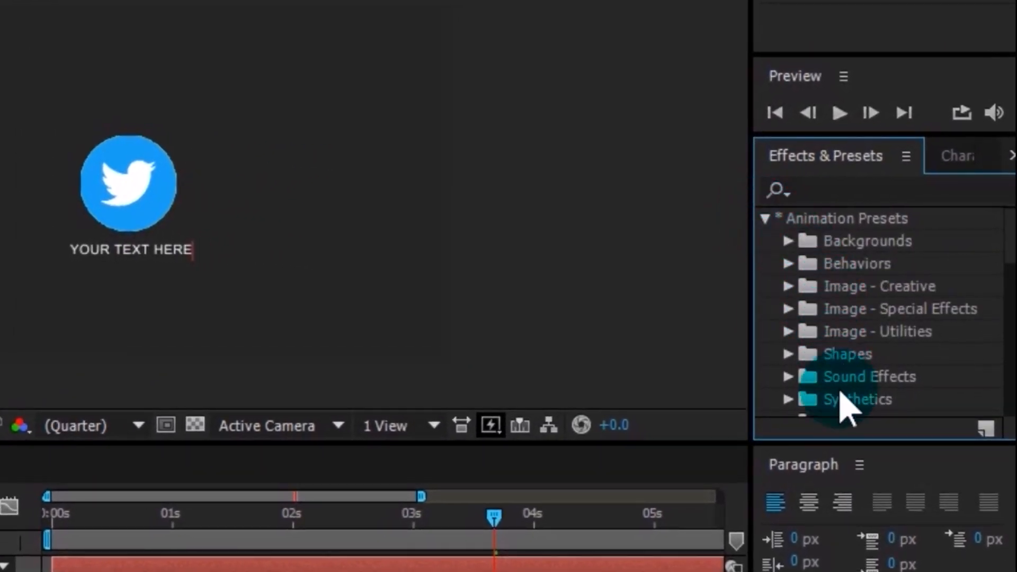
pyautogui.scroll(-3, 845, 386)
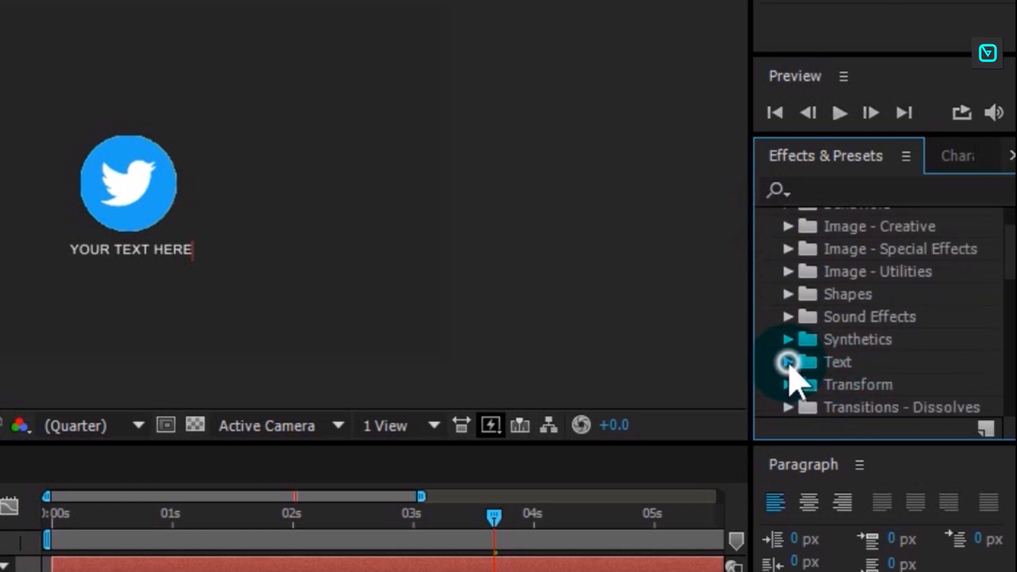
pyautogui.click(789, 361)
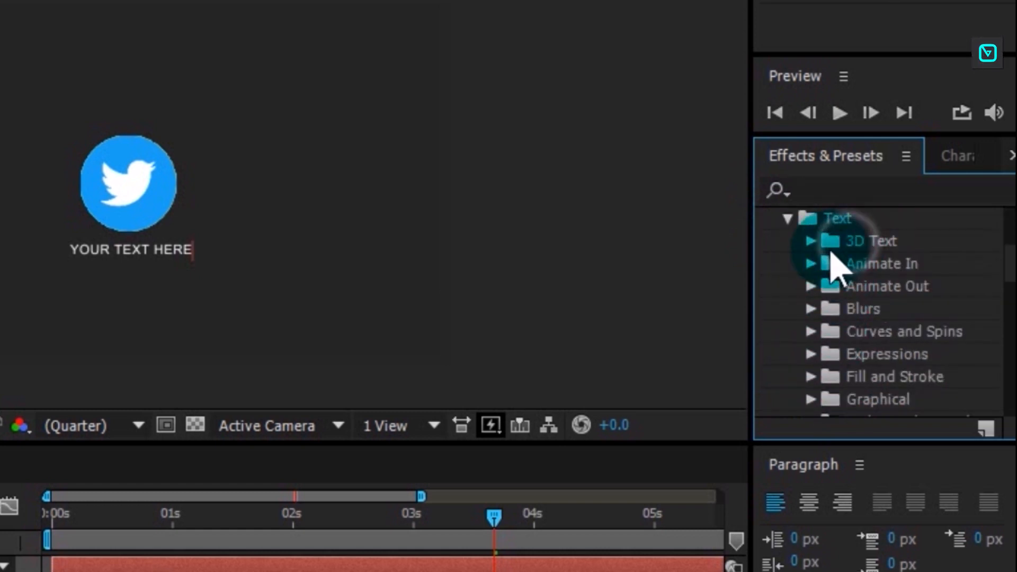
pyautogui.click(811, 241)
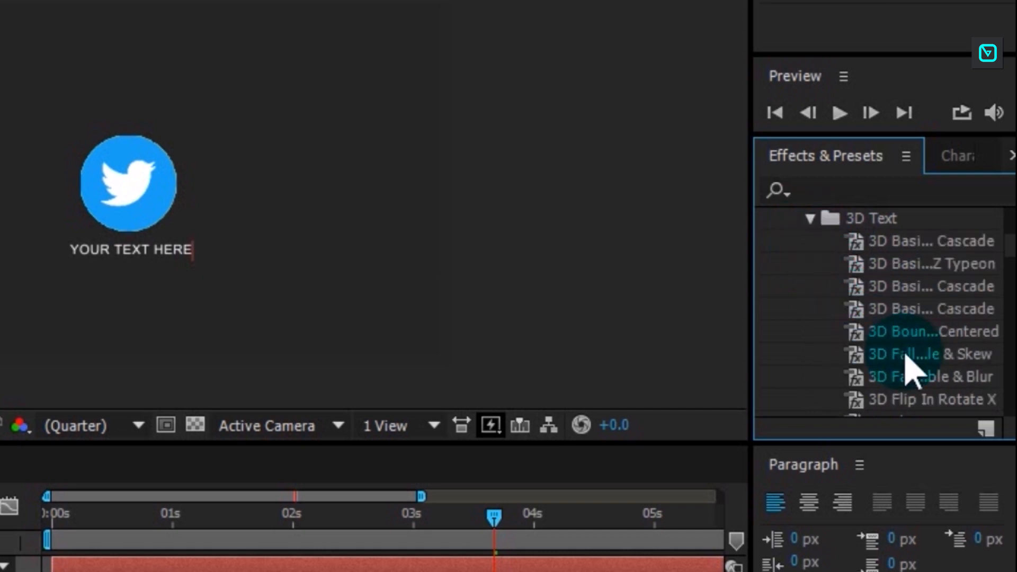
pyautogui.click(932, 286)
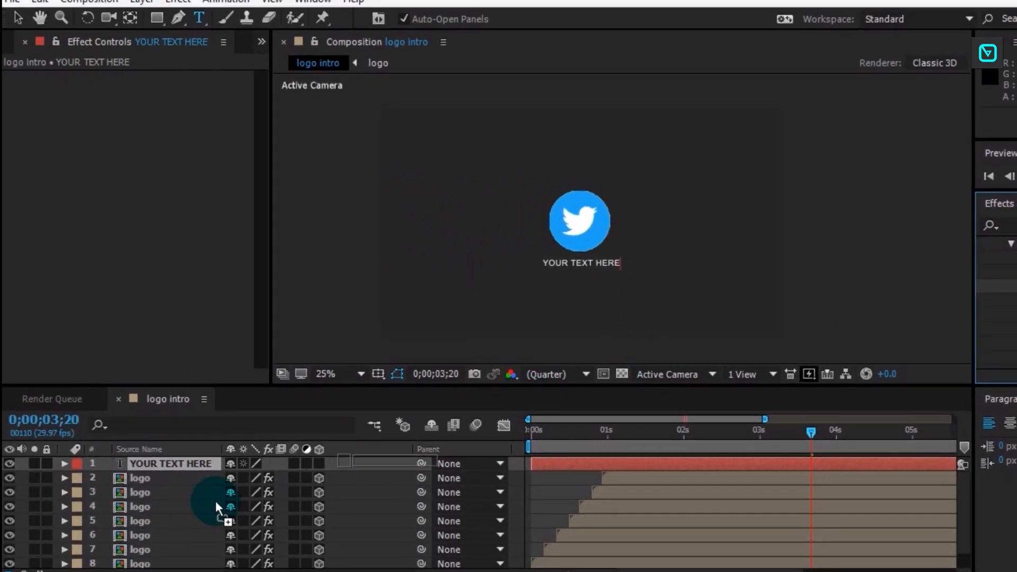
pyautogui.click(21, 484)
pyautogui.press('Return')
pyautogui.moveTo(153, 464); pyautogui.dragTo(153, 464)
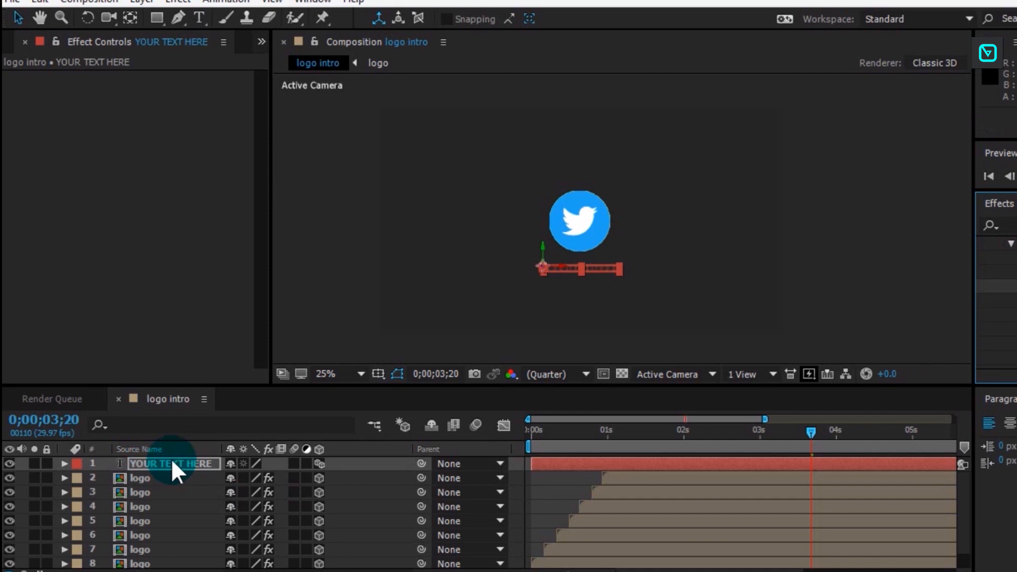
# Preview and scrub the text animation over the full 10-second timeline to examine how the letters come in.
pyautogui.moveTo(811, 430); pyautogui.dragTo(744, 540)
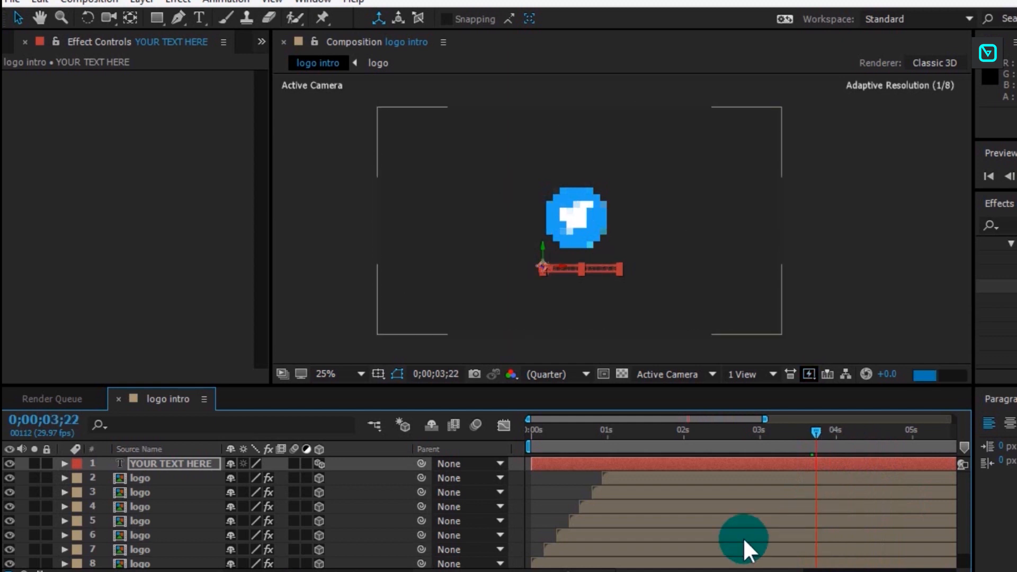
pyautogui.moveTo(566, 568); pyautogui.dragTo(540, 566)
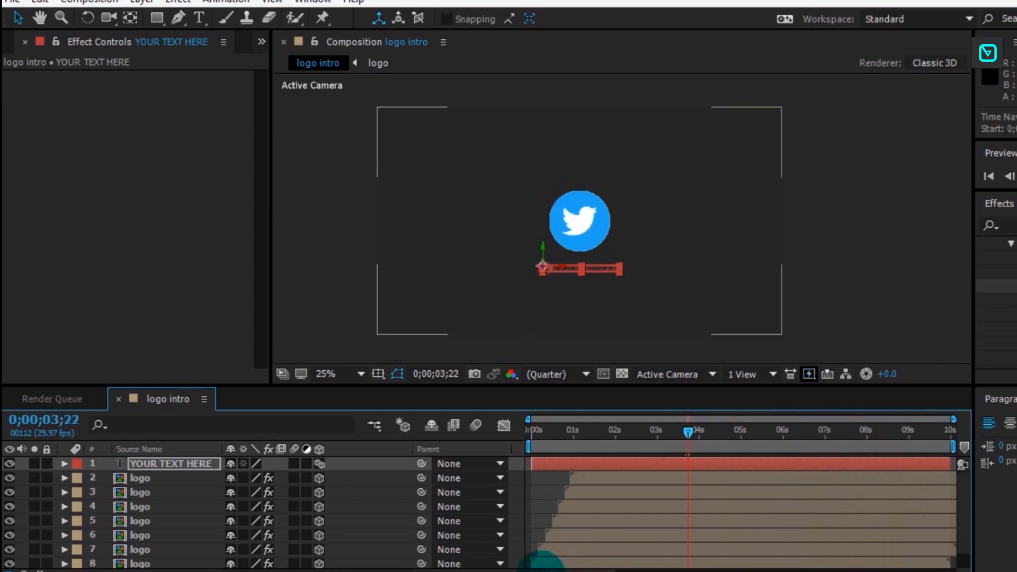
pyautogui.moveTo(685, 428); pyautogui.dragTo(805, 438)
pyautogui.press('space')
pyautogui.moveTo(842, 428); pyautogui.dragTo(679, 453)
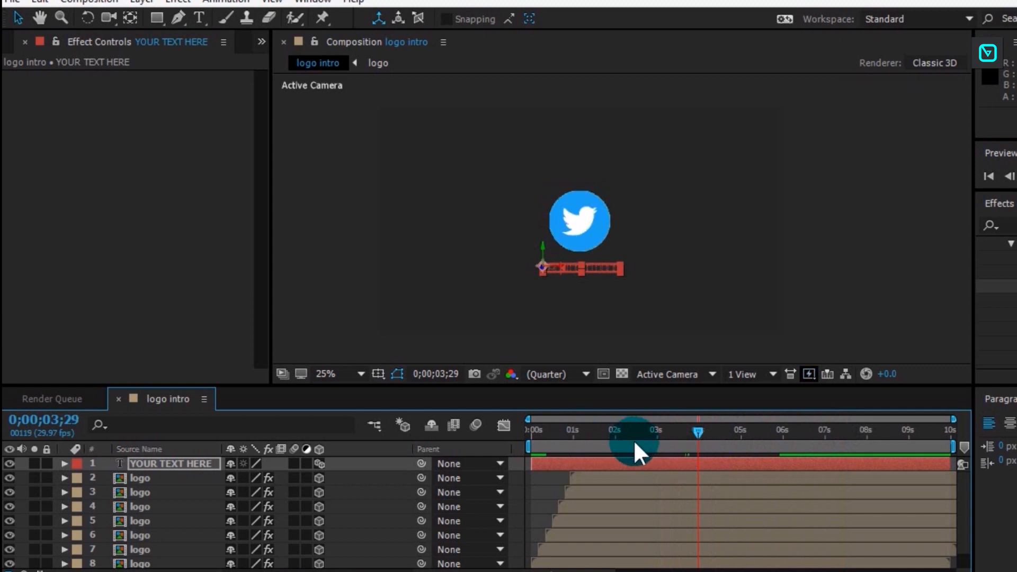
pyautogui.press('space')
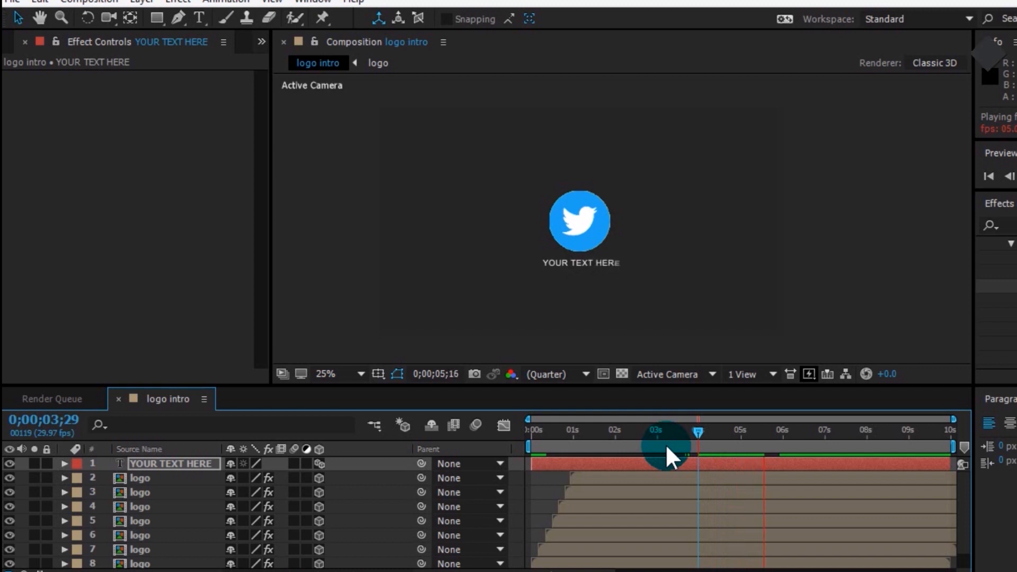
pyautogui.press('space')
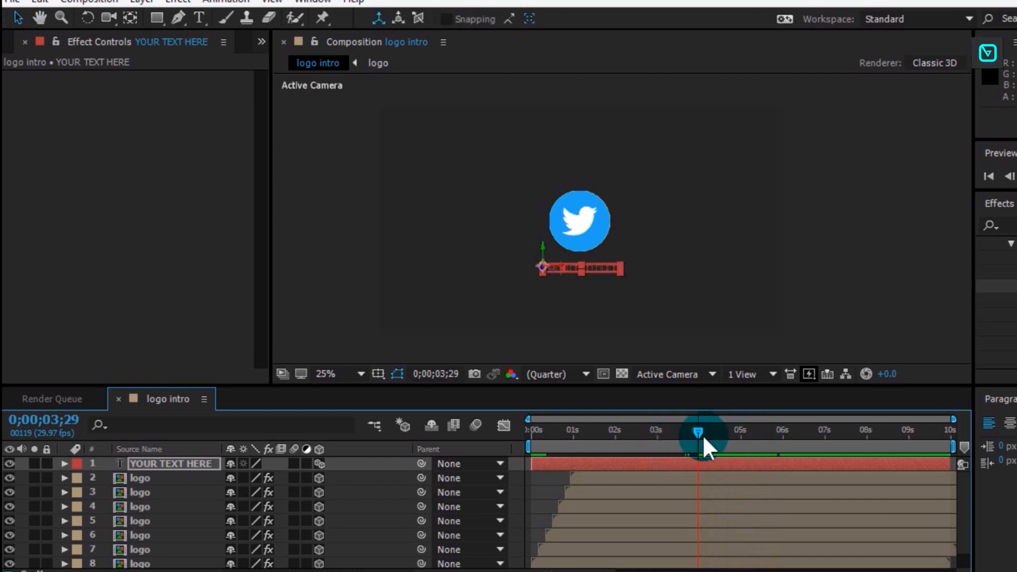
pyautogui.moveTo(700, 432); pyautogui.dragTo(794, 449)
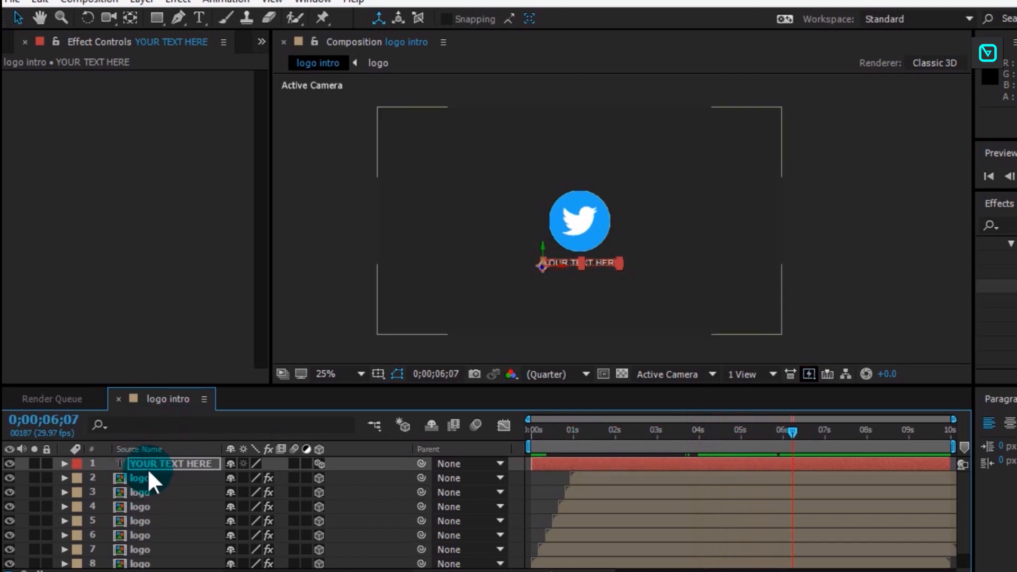
# Pre-compose the text layer and all logo layers into a new composition named logo intro, moving all attributes.
pyautogui.scroll(-1, 155, 500)
pyautogui.keyDown('shift'); pyautogui.click(161, 547); pyautogui.keyUp('shift')
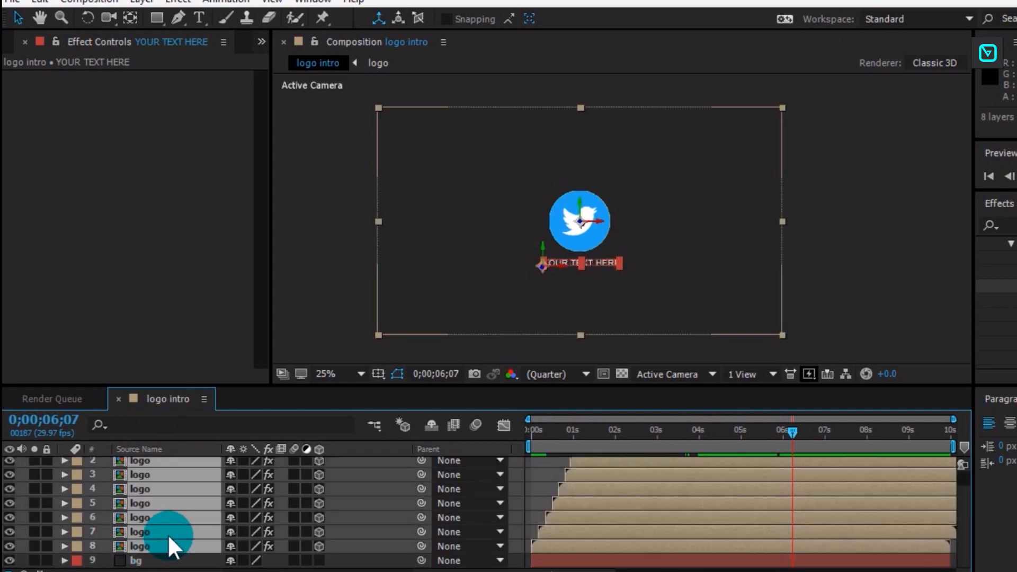
pyautogui.rightClick(166, 550)
pyautogui.click(208, 437)
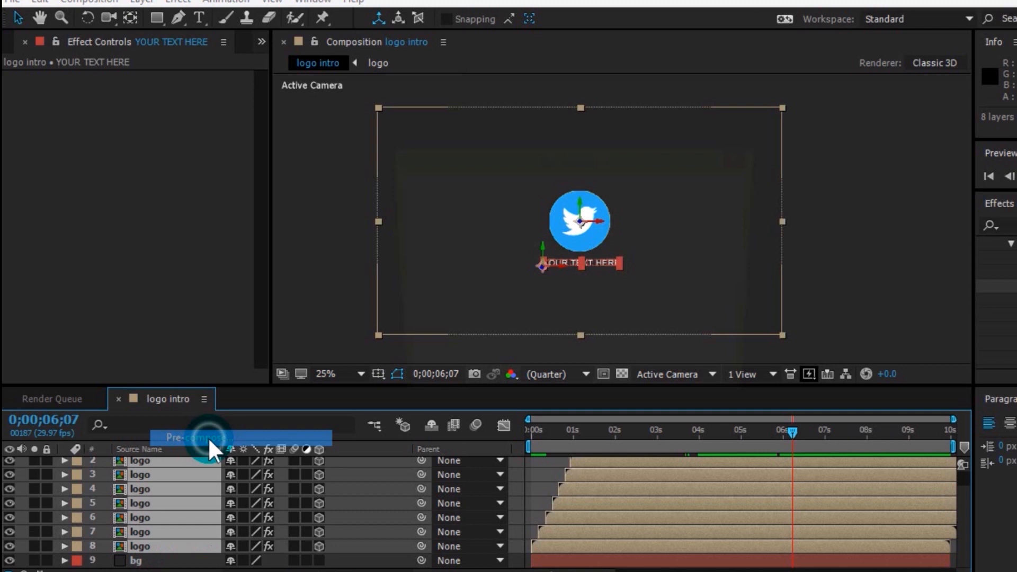
pyautogui.press('BackSpace')
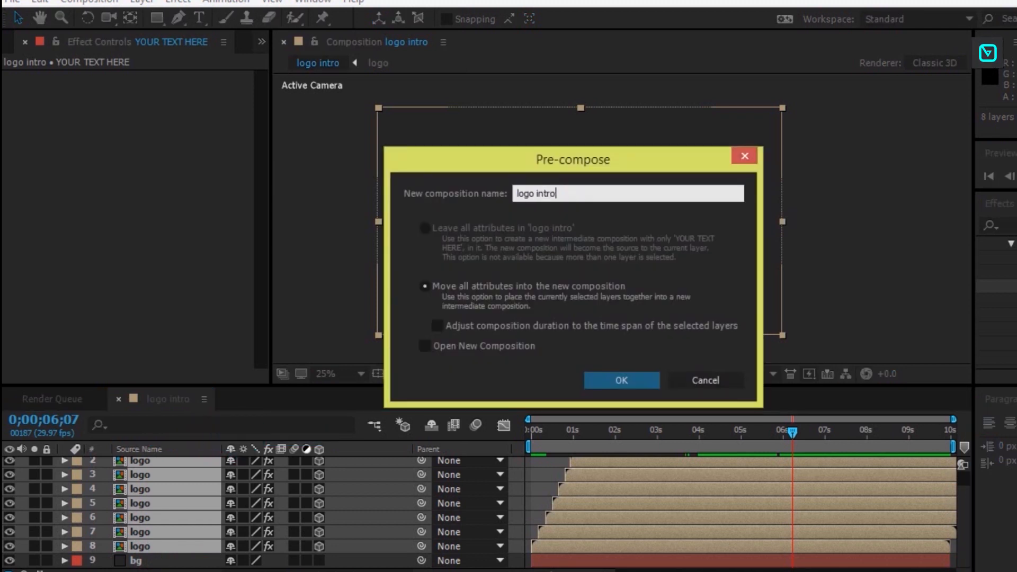
pyautogui.click(641, 376)
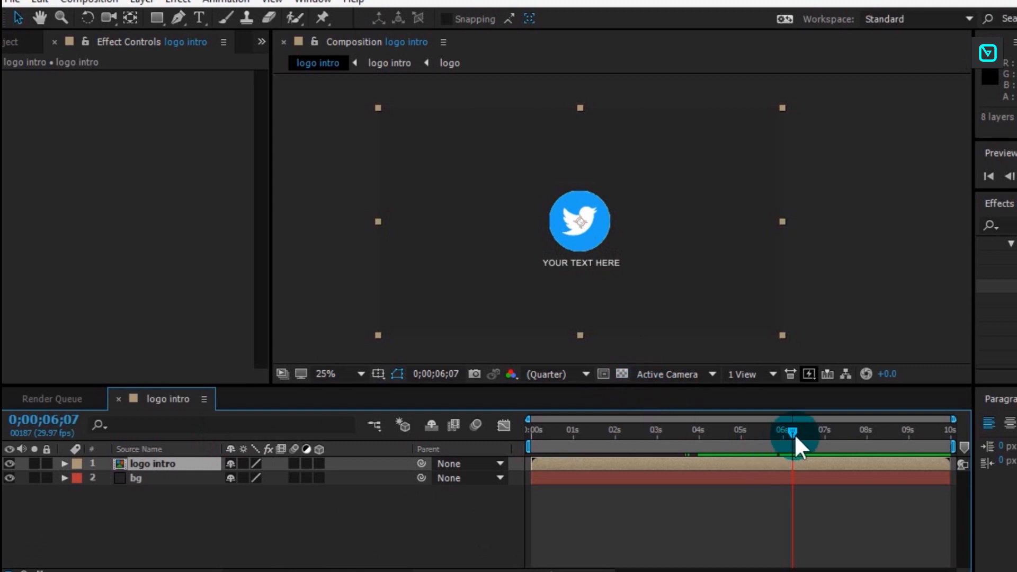
# Play the pre-composed logo intro from its first frame to review the logo and text reveal.
pyautogui.moveTo(704, 442); pyautogui.dragTo(473, 468)
pyautogui.press('space')
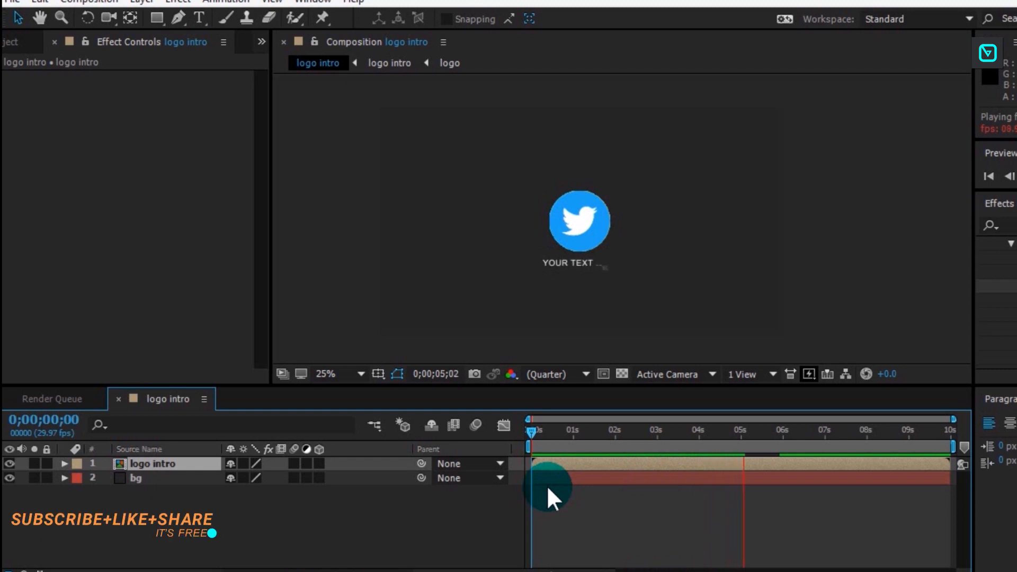
pyautogui.press('space')
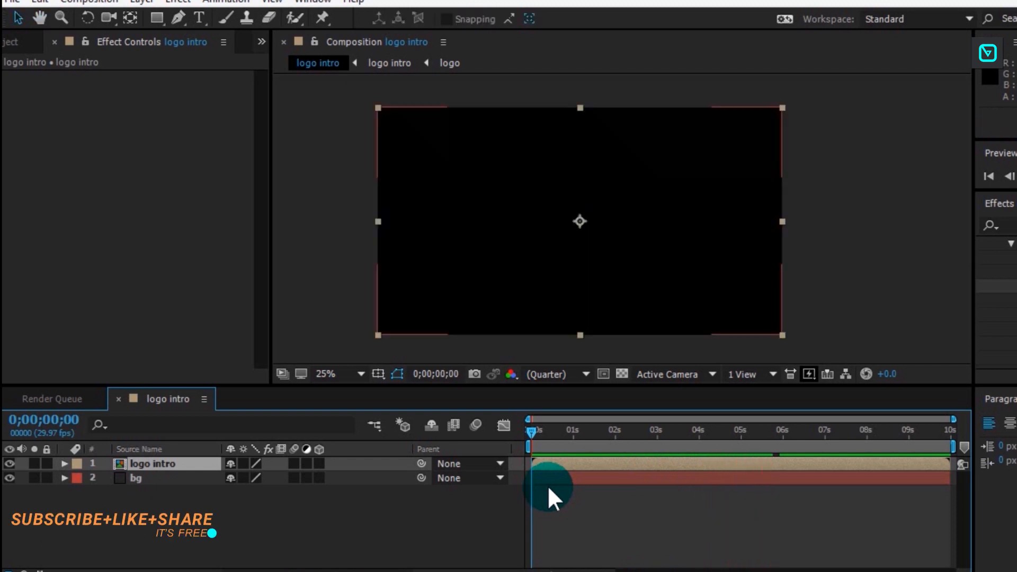
# Animate the Scale of the pre-composed logo intro layer from 100% at 0;00;00;00 to 85% at 0;00;09;29.
pyautogui.press('s')
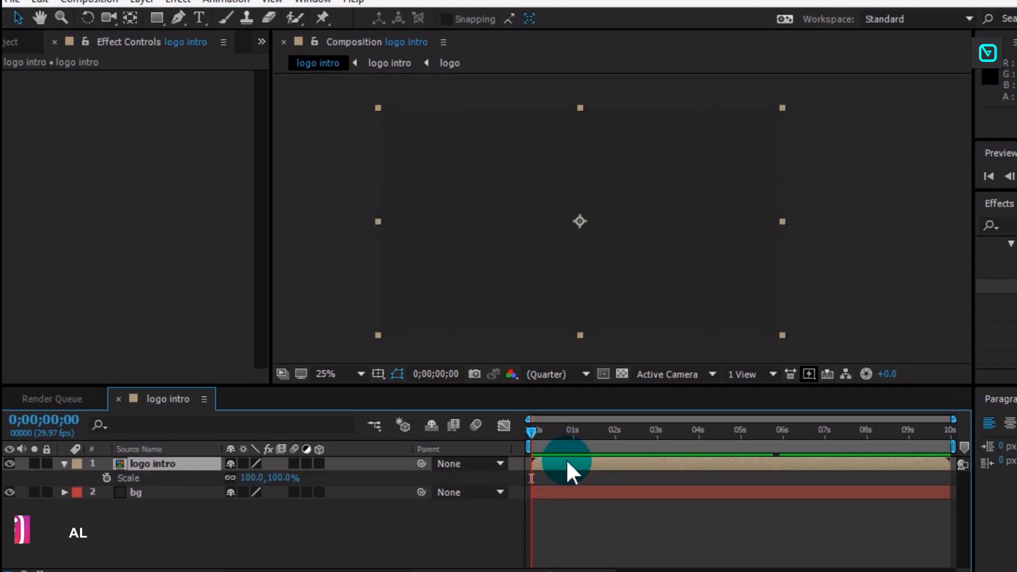
pyautogui.click(107, 478)
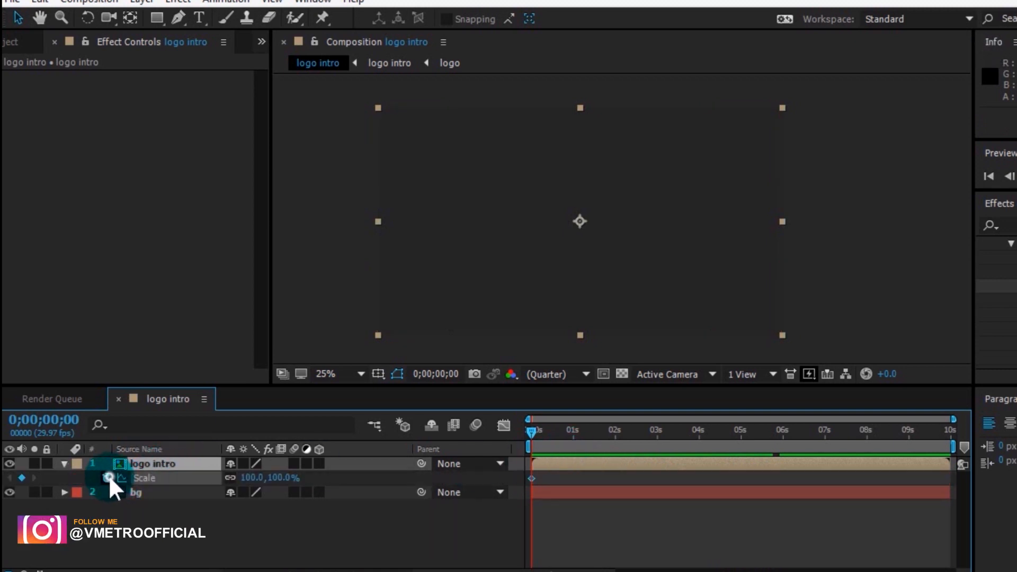
pyautogui.moveTo(531, 432); pyautogui.dragTo(999, 495)
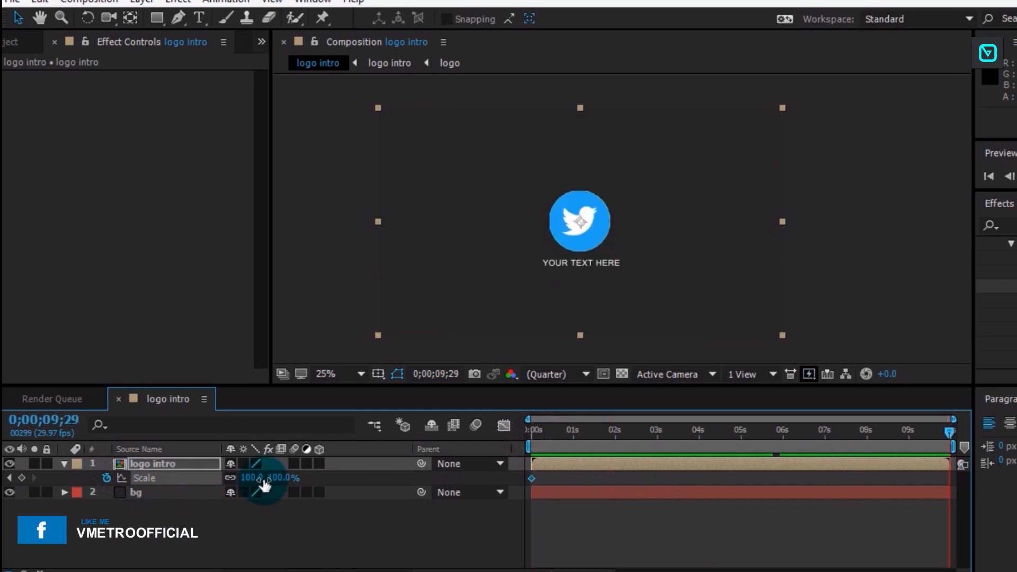
pyautogui.moveTo(281, 478); pyautogui.dragTo(273, 478)
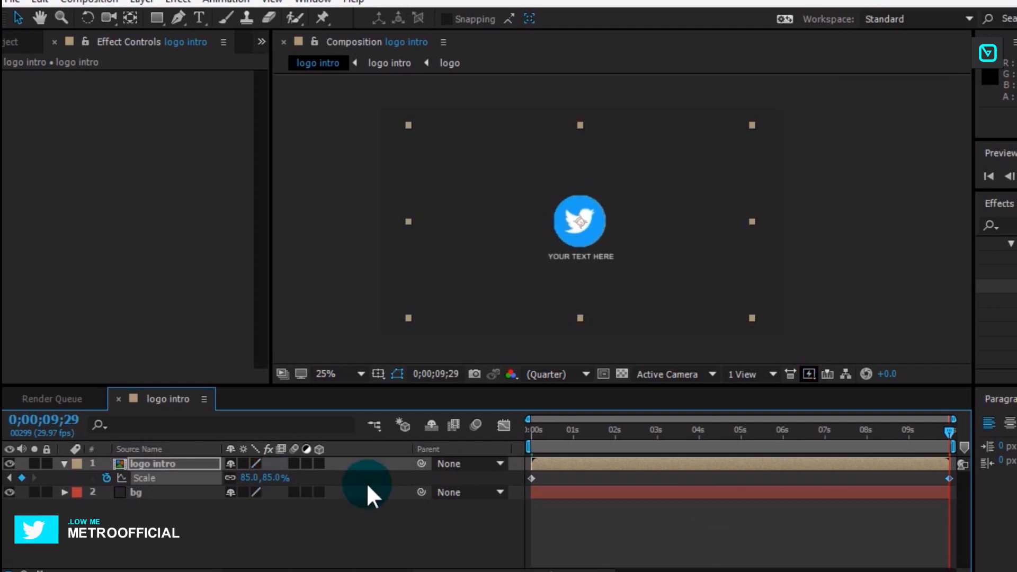